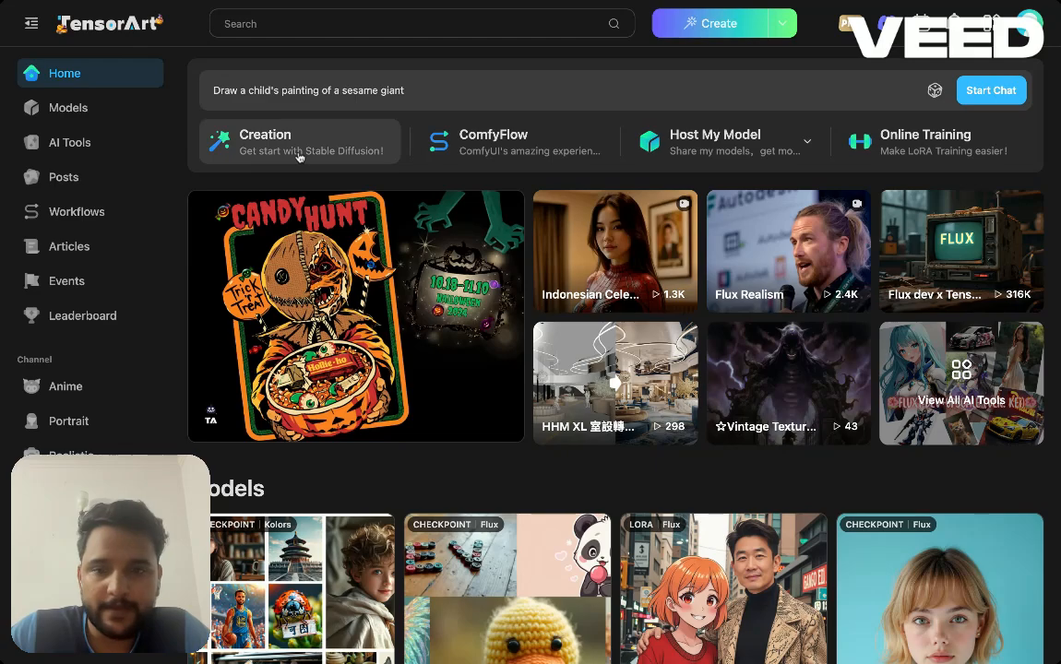
# Look through the home page's featured AI tools, models, workflows and articles, along with the available channels
pyautogui.scroll(-3, 288, 219)
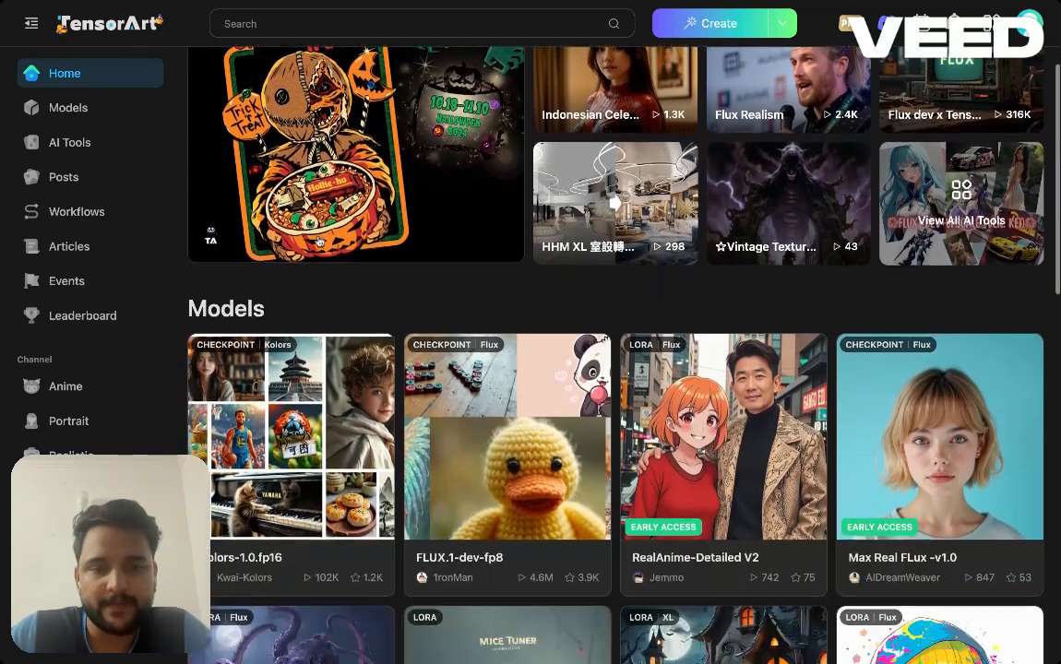
pyautogui.scroll(-3, 318, 242)
pyautogui.scroll(1, 334, 349)
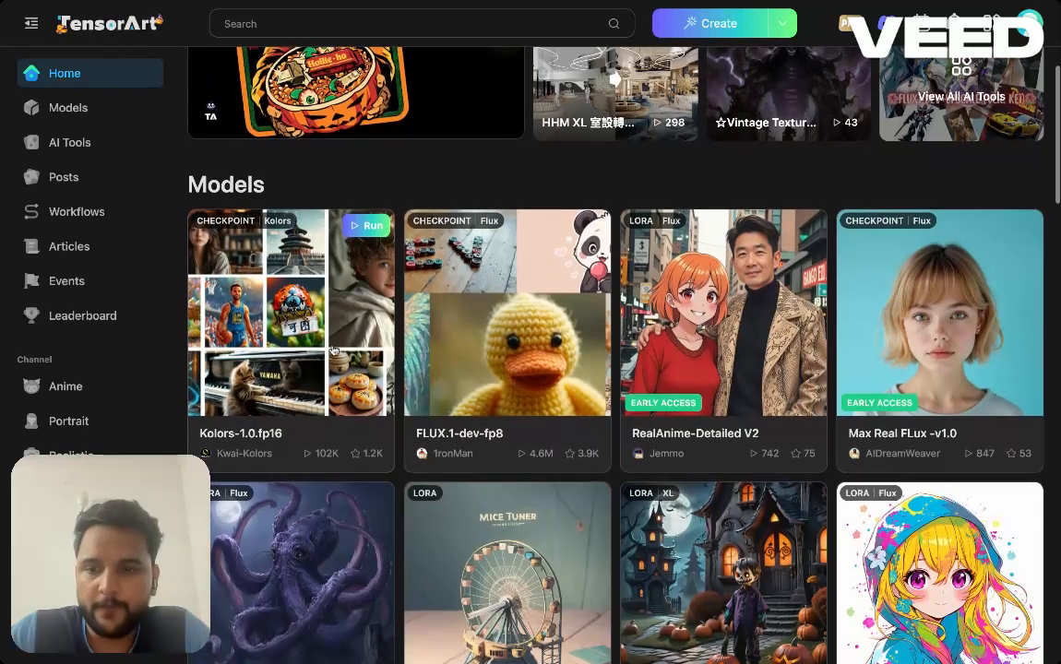
pyautogui.scroll(6, 246, 173)
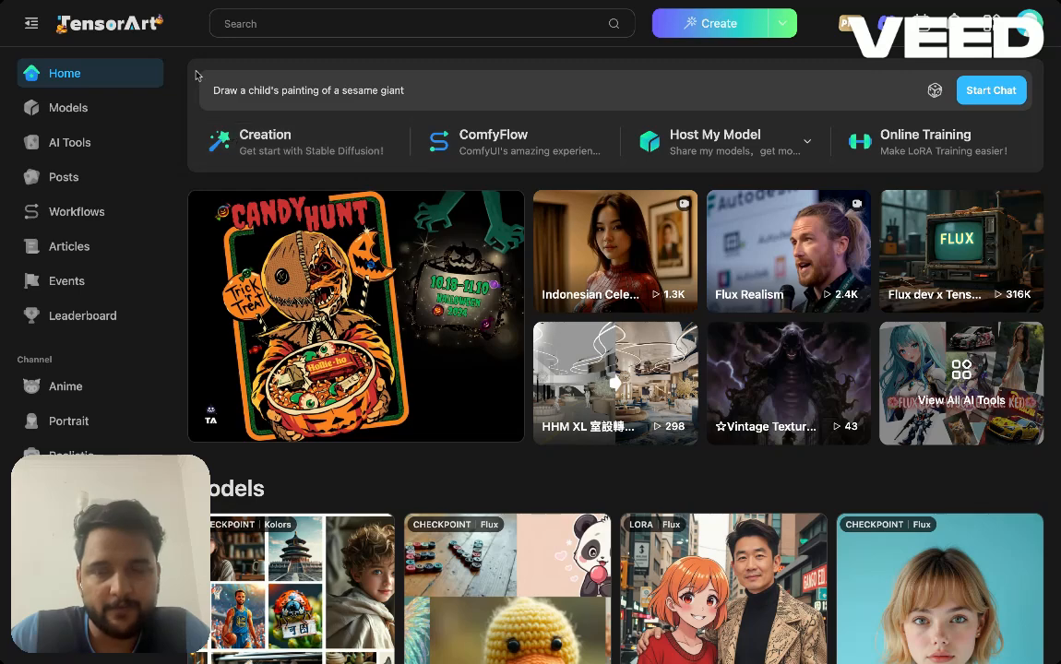
pyautogui.scroll(-2, 114, 232)
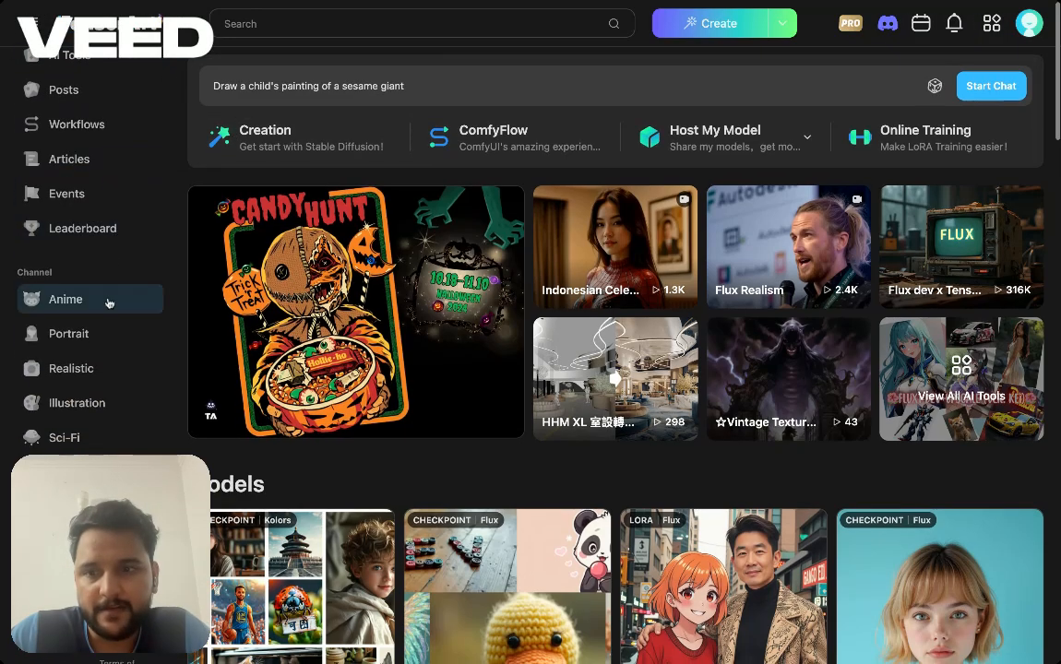
pyautogui.scroll(-5, 381, 417)
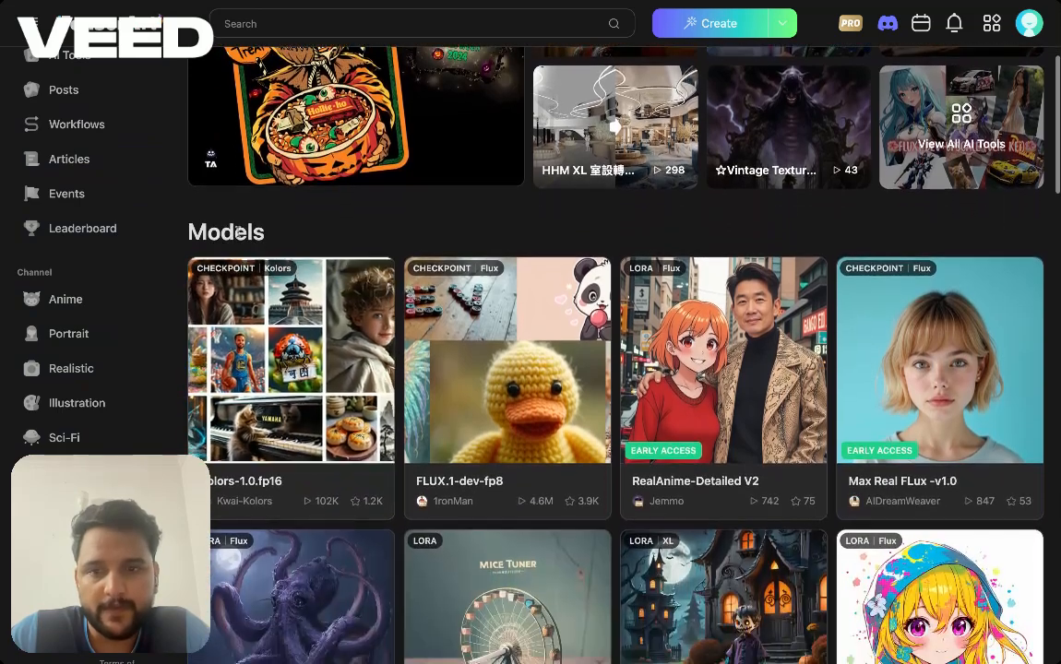
pyautogui.doubleClick(238, 233)
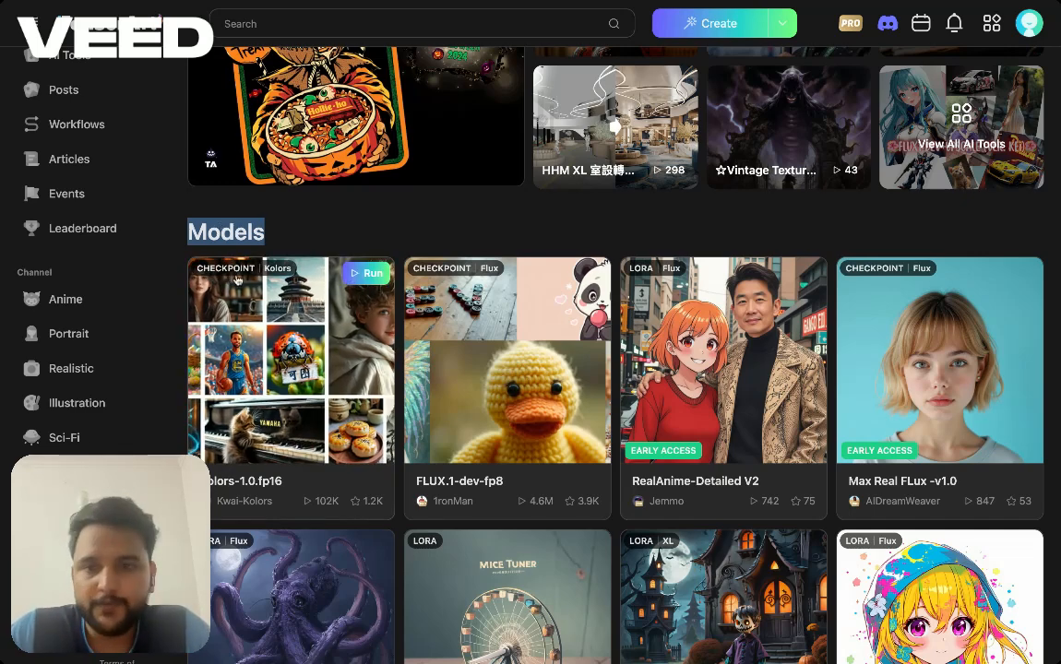
pyautogui.scroll(-1, 228, 277)
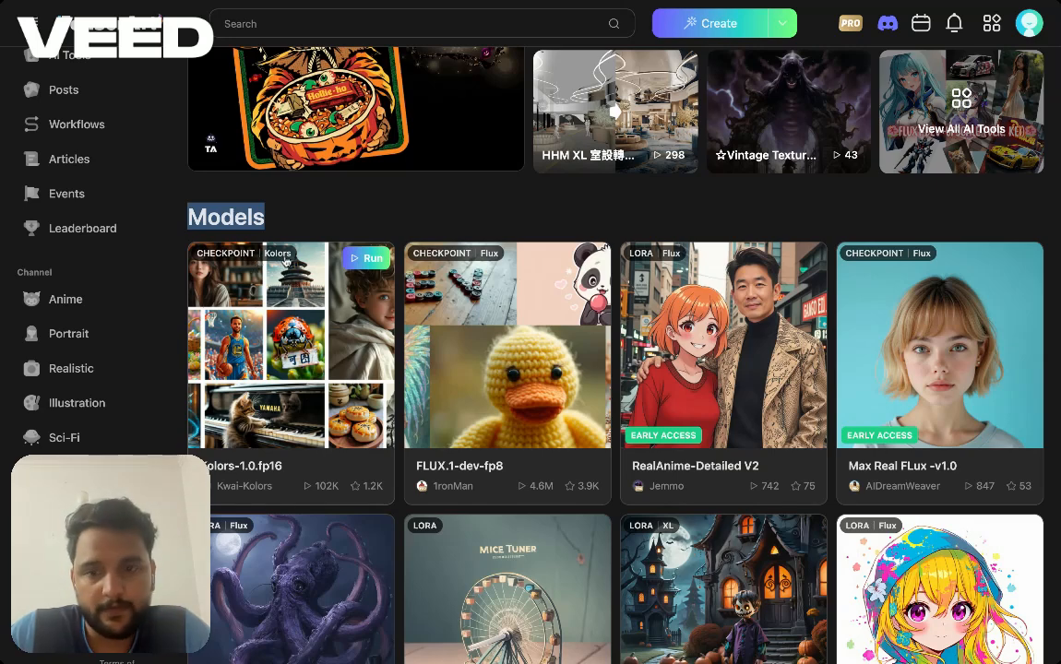
pyautogui.scroll(-1, 291, 254)
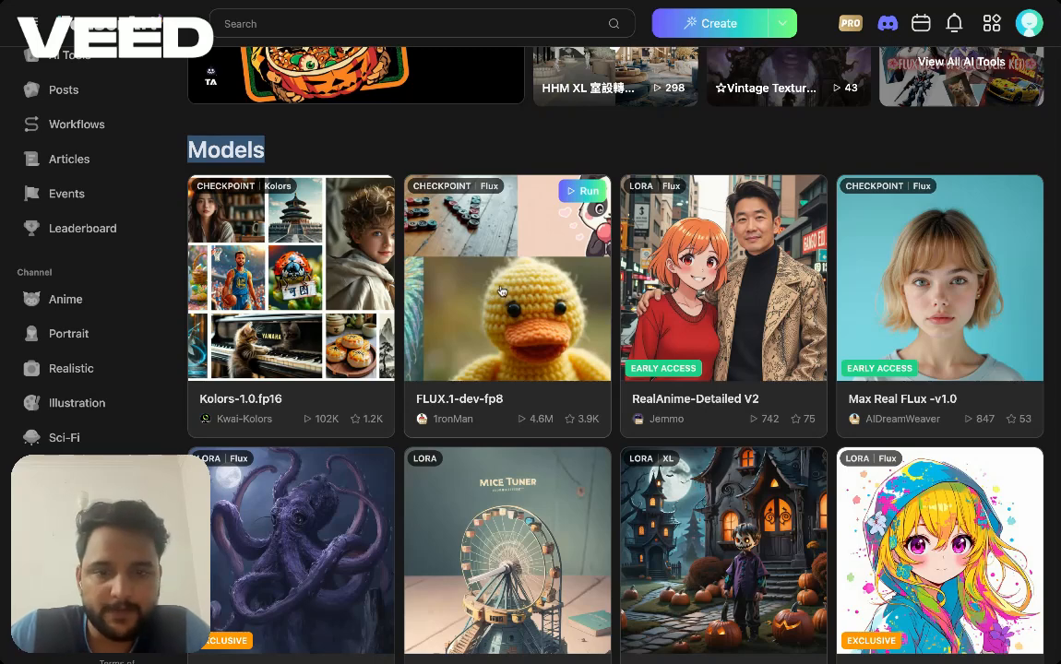
pyautogui.scroll(-1, 452, 262)
pyautogui.scroll(-1, 688, 262)
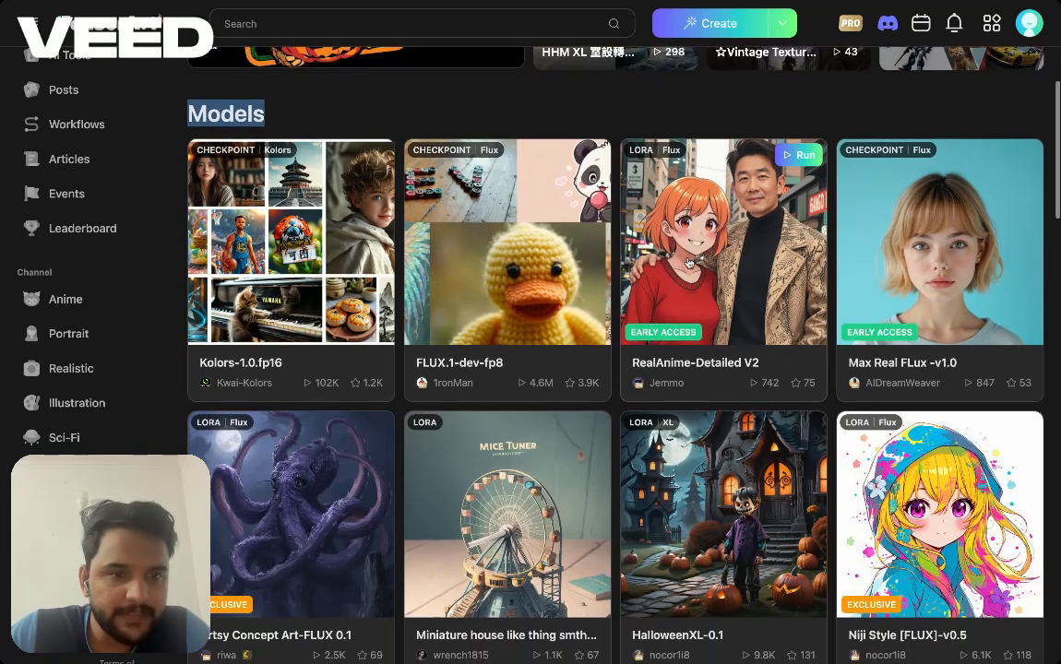
pyautogui.scroll(-1, 655, 226)
pyautogui.scroll(-3, 906, 242)
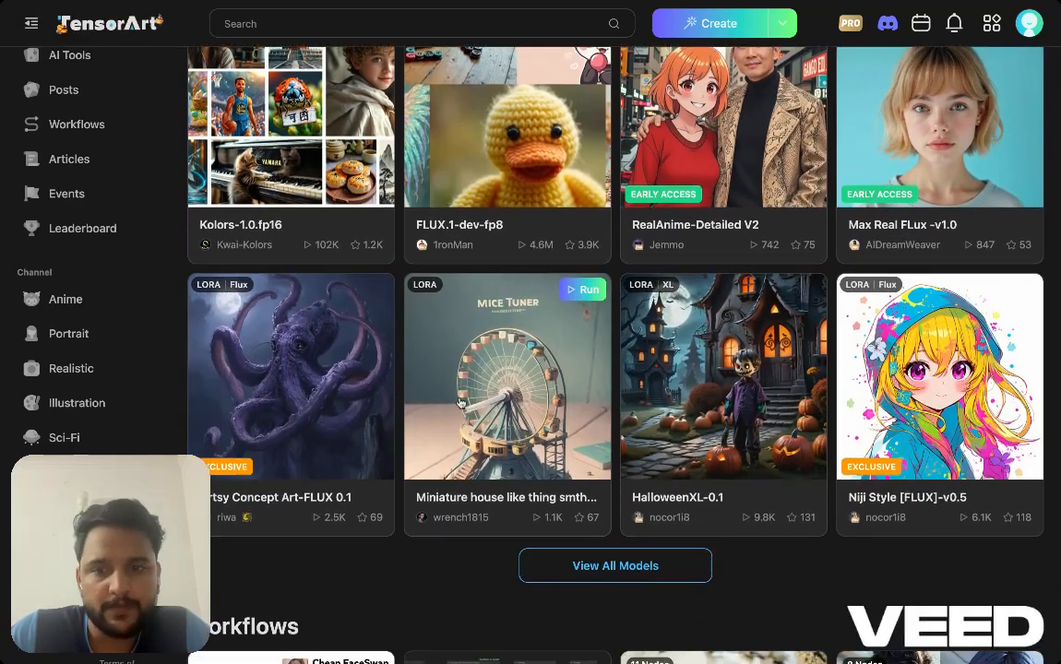
pyautogui.scroll(-2, 667, 529)
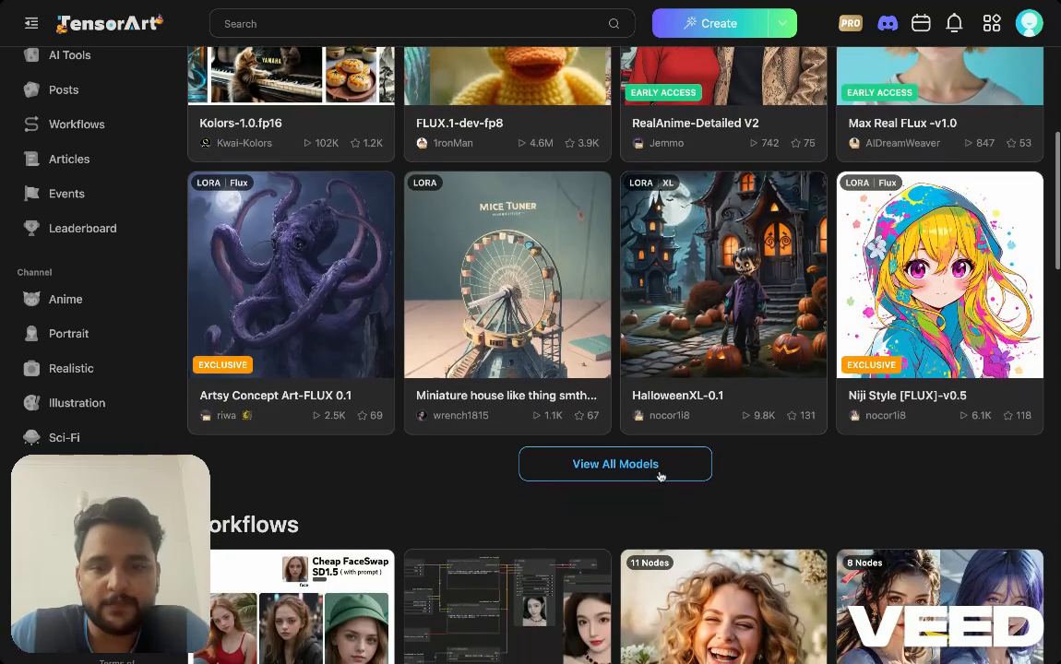
pyautogui.scroll(-3, 661, 457)
pyautogui.scroll(-2, 272, 510)
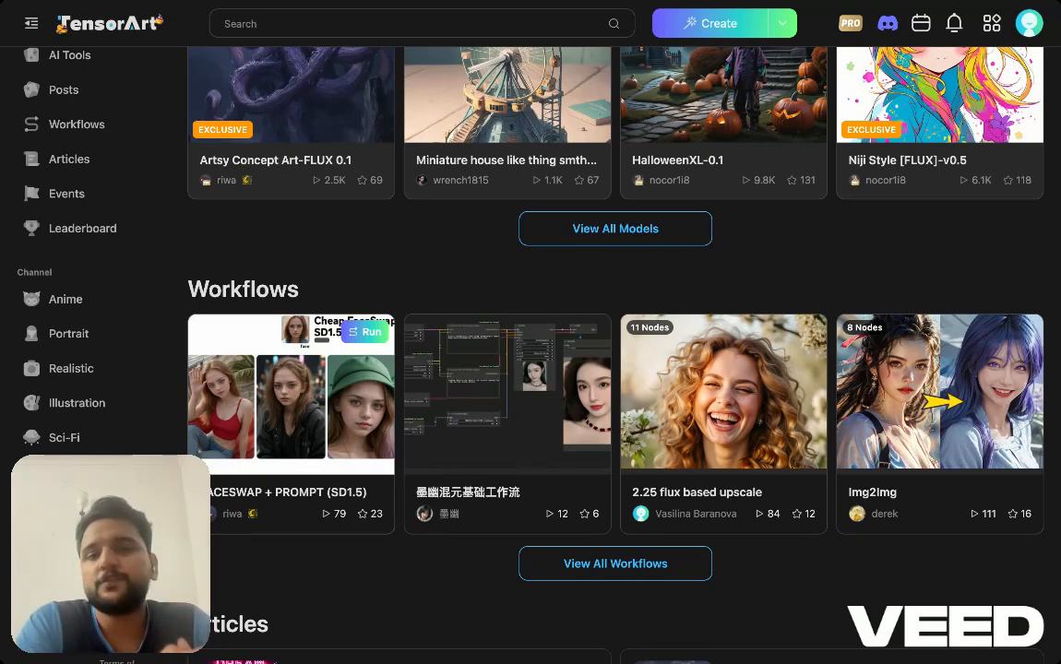
pyautogui.scroll(-3, 261, 398)
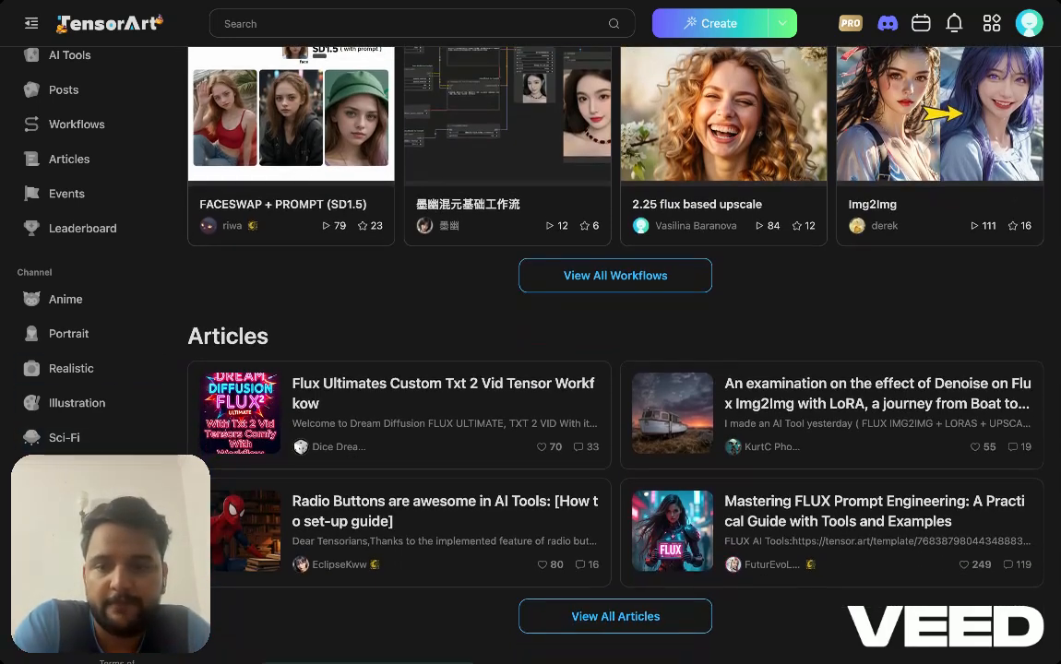
# Open the Pony Diffusion V6 XL checkpoint from the Anime channel's models and run it in the image generator
pyautogui.click(87, 303)
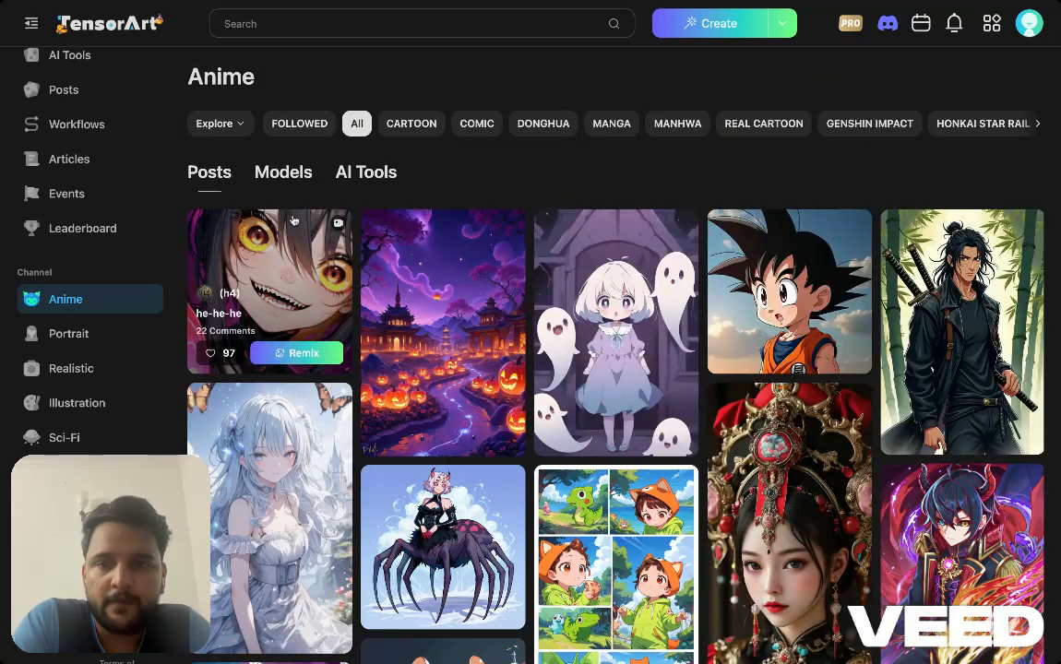
pyautogui.click(287, 178)
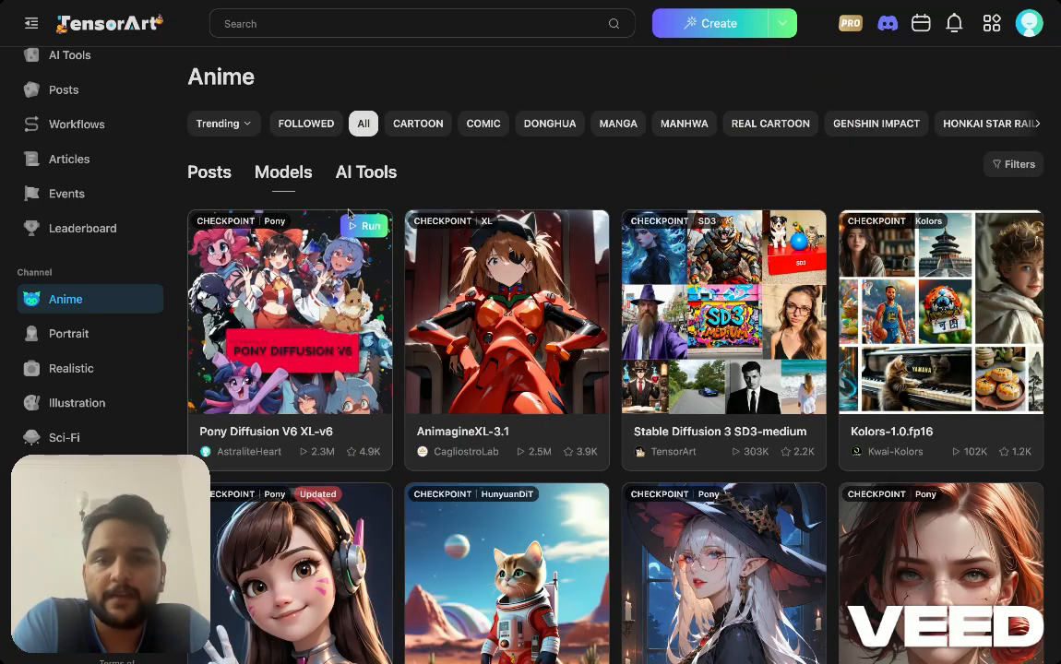
pyautogui.scroll(-1, 291, 295)
pyautogui.scroll(-2, 320, 315)
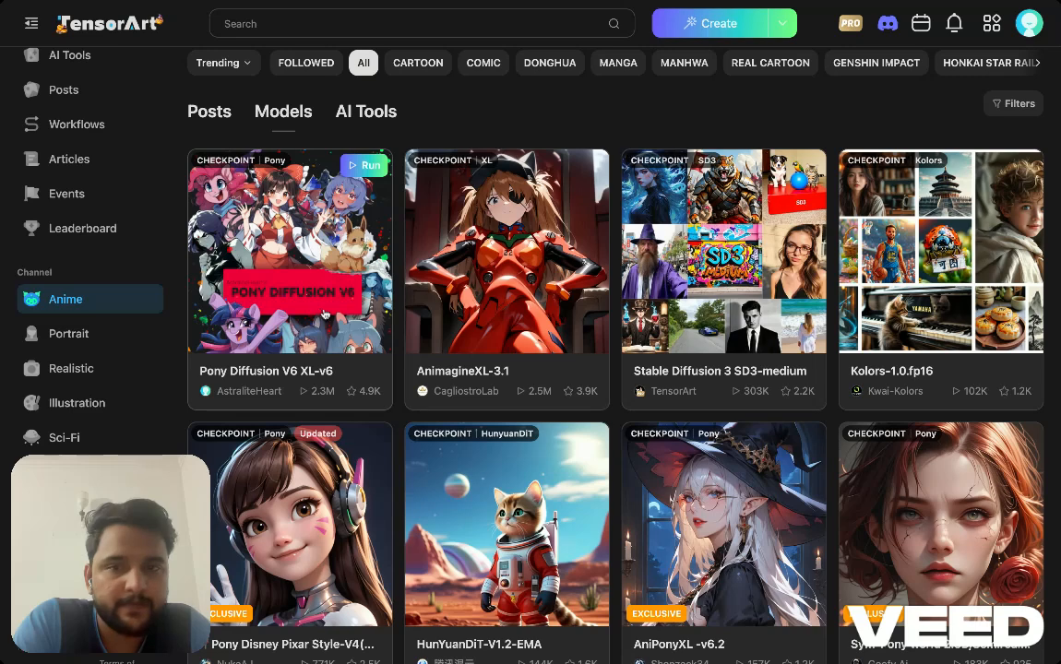
pyautogui.click(337, 275)
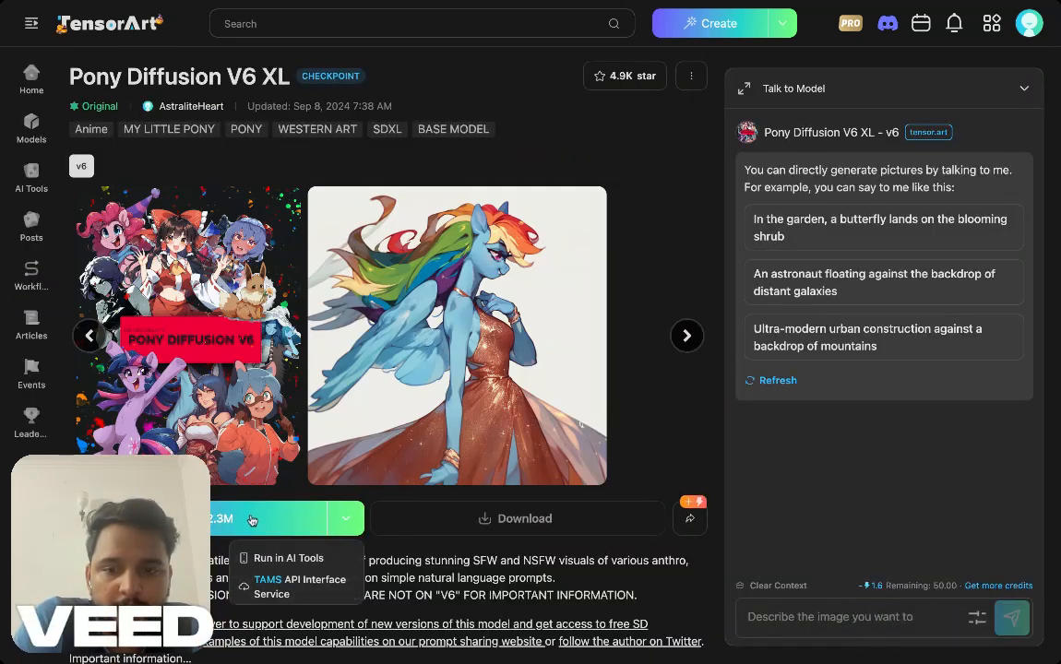
pyautogui.click(252, 523)
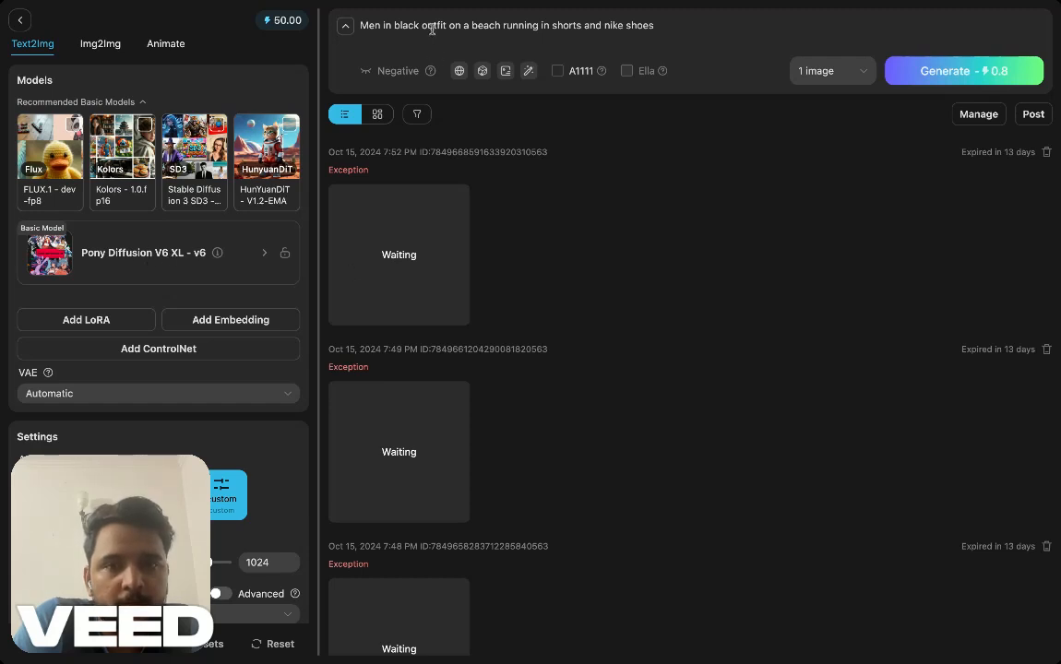
# Generate one image from the prompt "Men in black outfit on a beach running in shorts and nike shoes" and view it enlarged
pyautogui.click(891, 70)
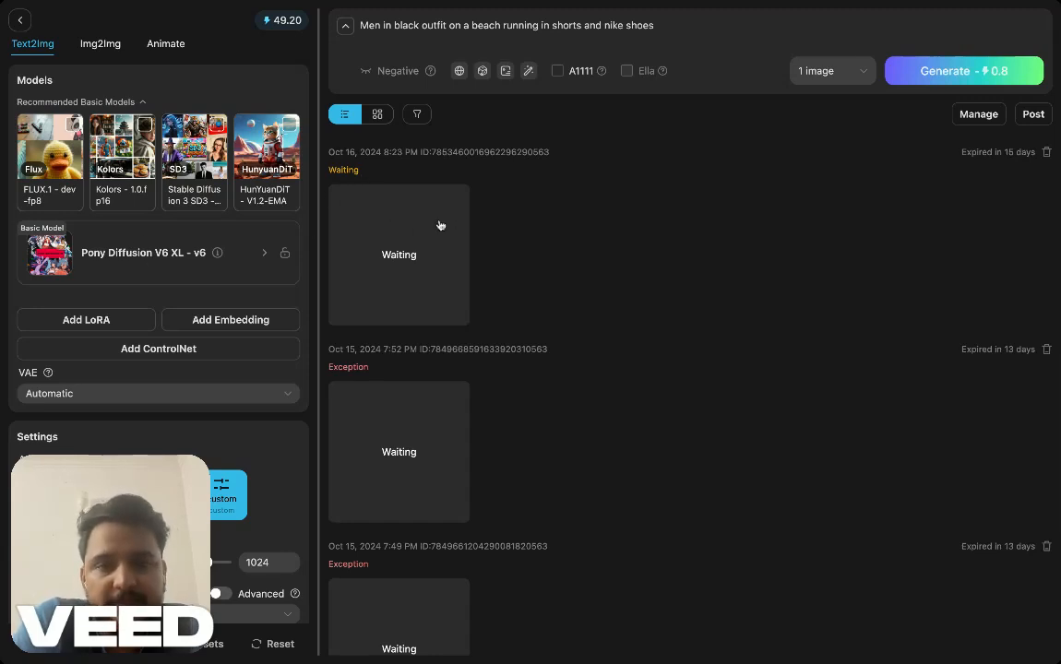
pyautogui.scroll(-6, 440, 225)
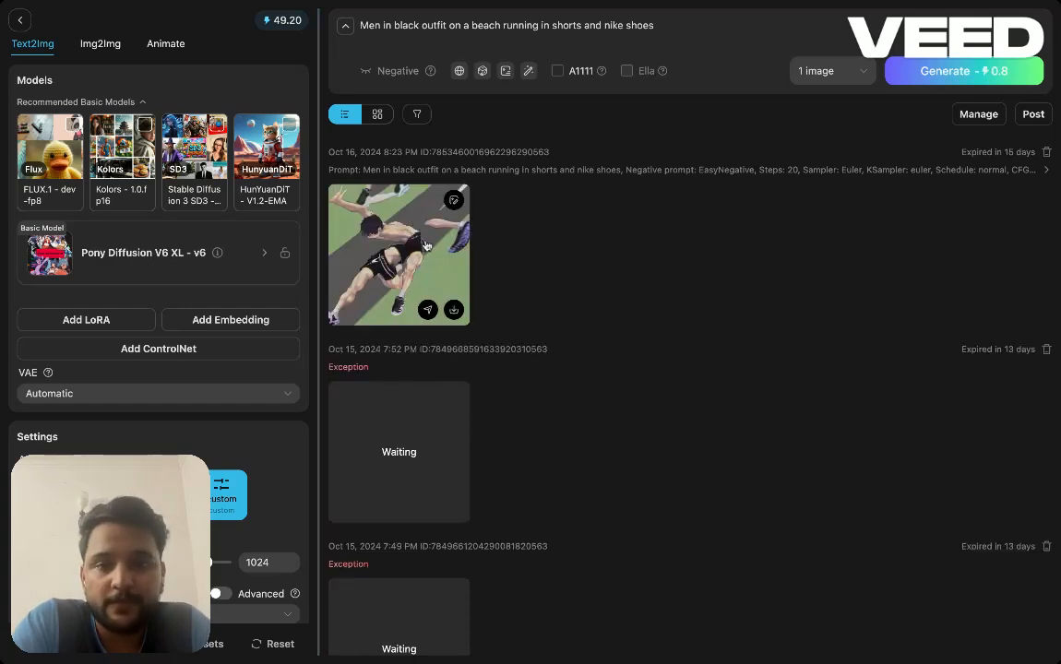
pyautogui.click(425, 245)
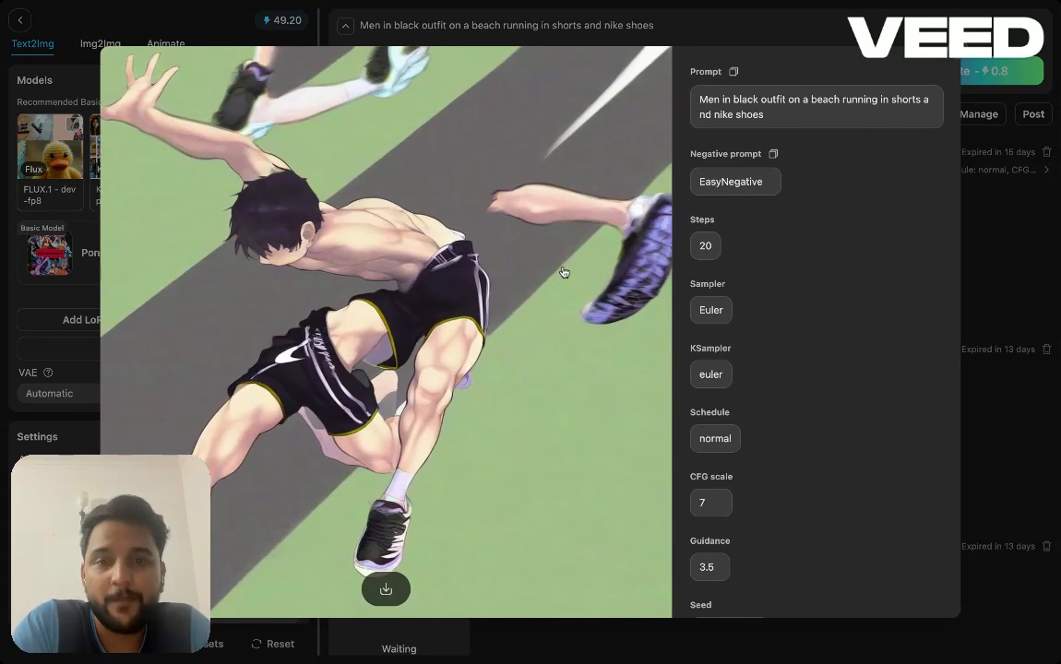
pyautogui.click(955, 133)
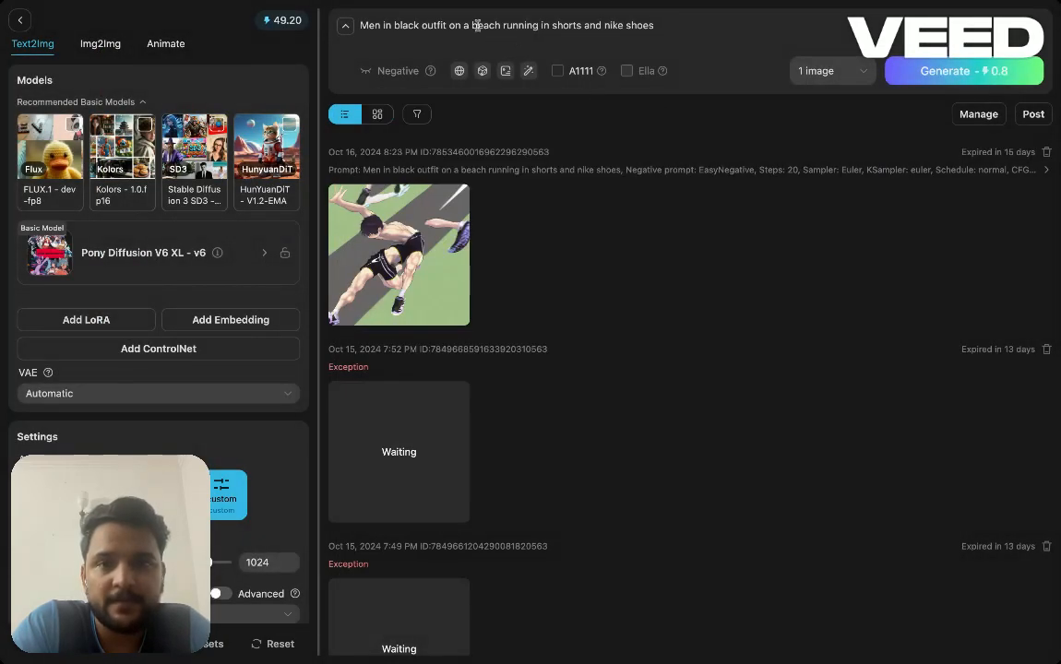
# Shorten the prompt to "Men in black outfit" and generate one image from it
pyautogui.click(501, 26)
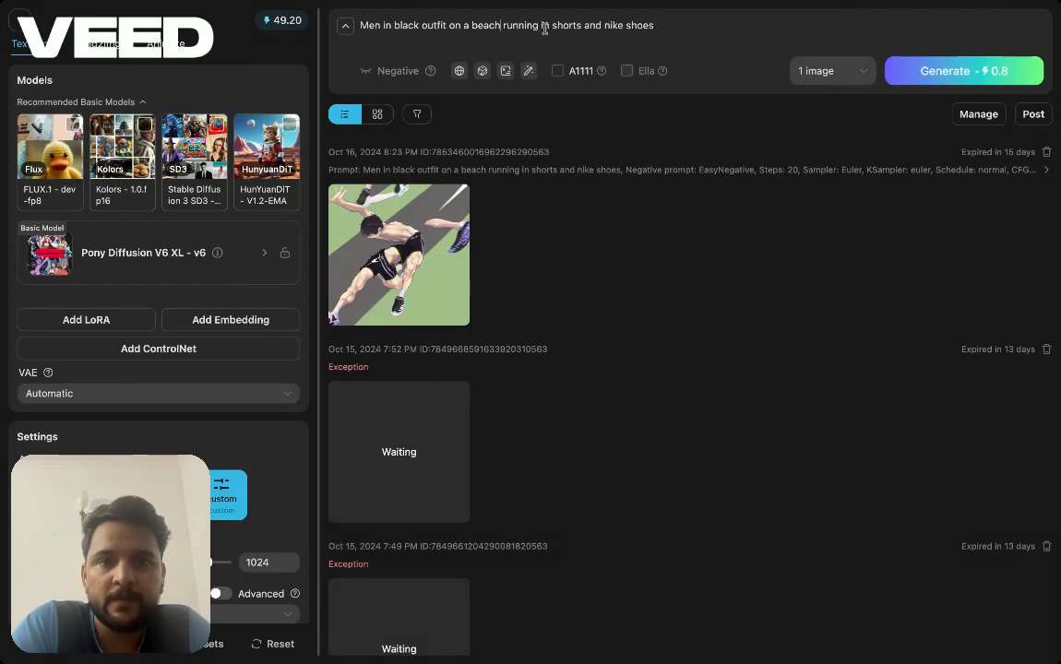
pyautogui.keyDown('shift'); pyautogui.click(682, 26); pyautogui.keyUp('shift')
pyautogui.press('BackSpace')
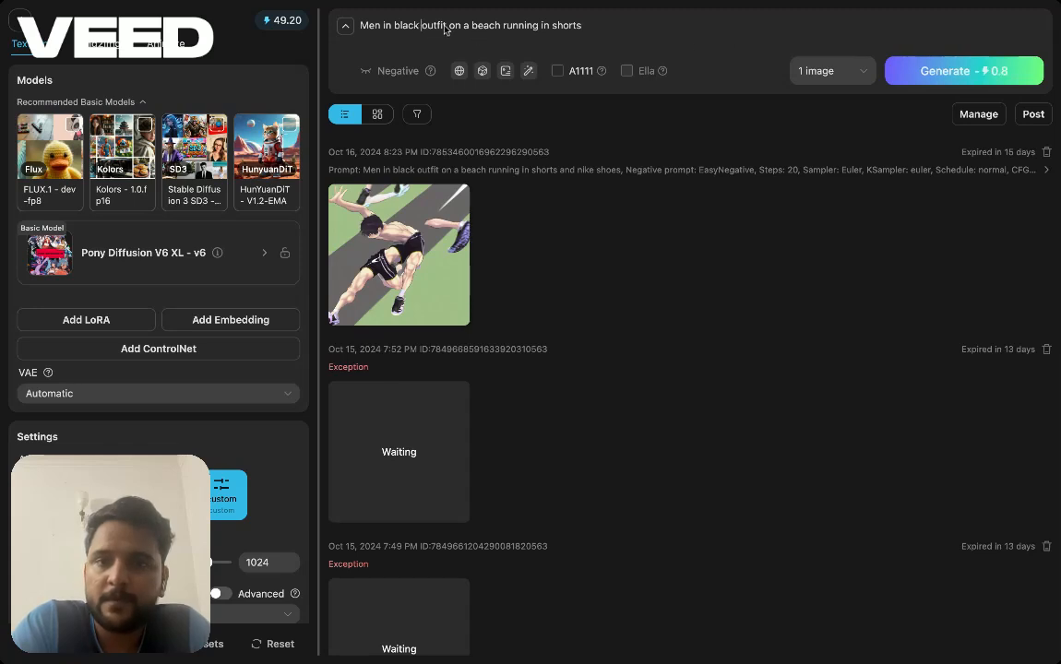
pyautogui.press('BackSpace')
pyautogui.click(642, 38)
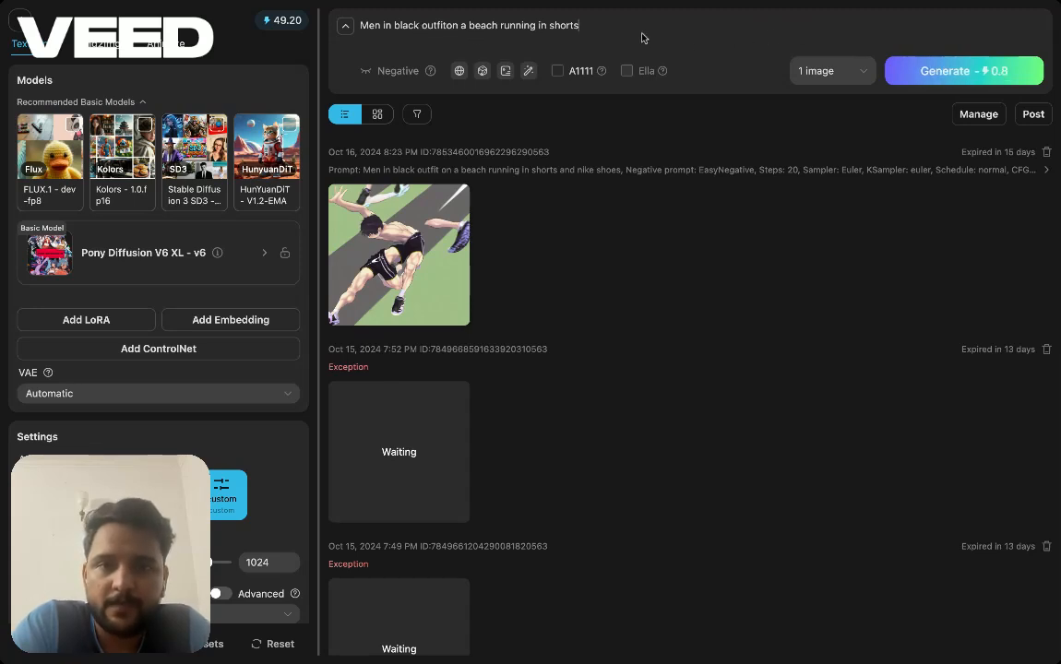
pyautogui.moveTo(605, 25); pyautogui.dragTo(446, 25)
pyautogui.press('BackSpace')
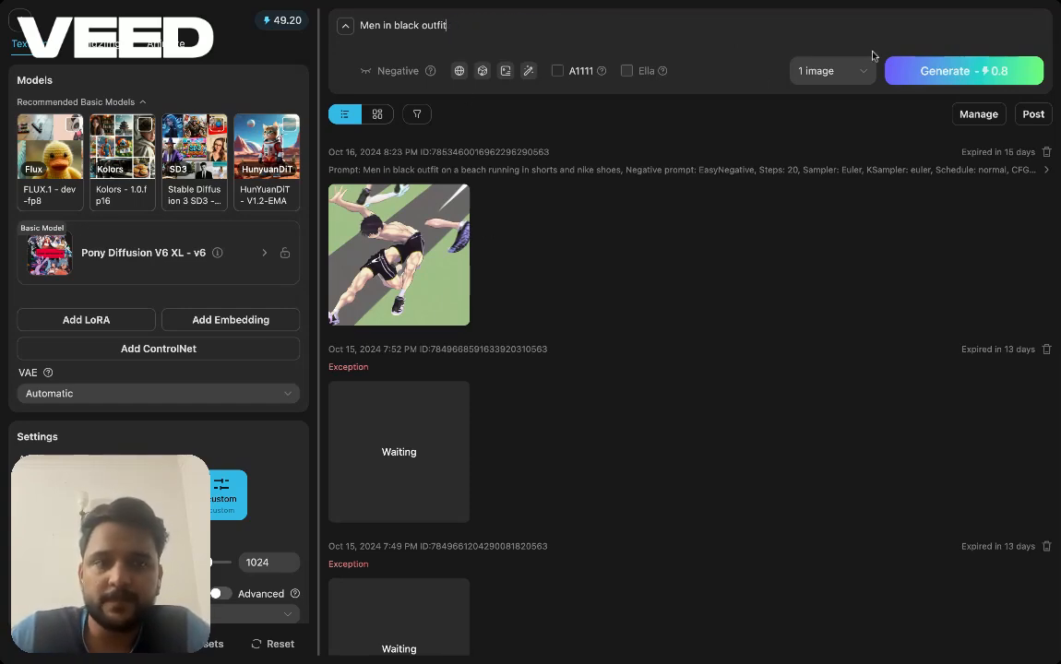
pyautogui.click(927, 71)
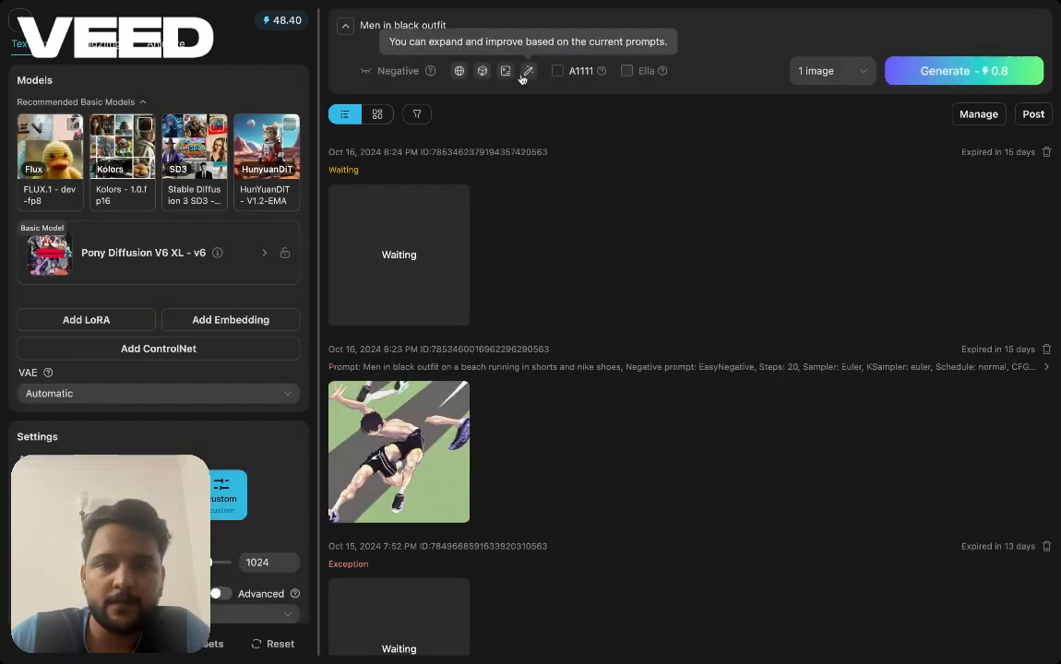
pyautogui.moveTo(414, 464)
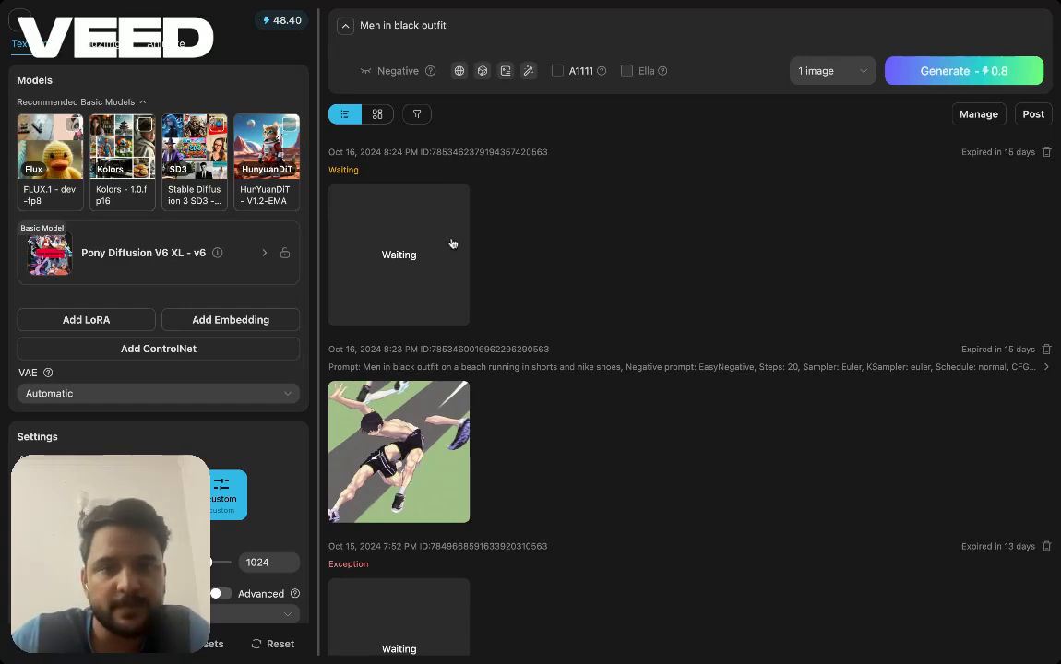
# Add an Openpose ControlNet that uses the running-pose reference image
pyautogui.click(136, 351)
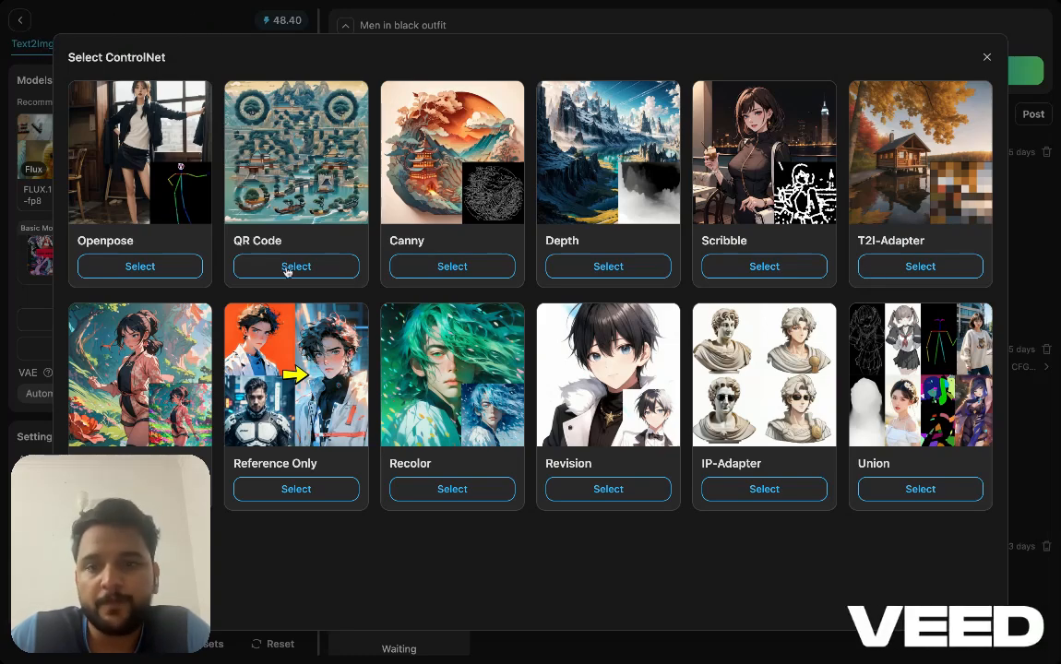
pyautogui.click(169, 263)
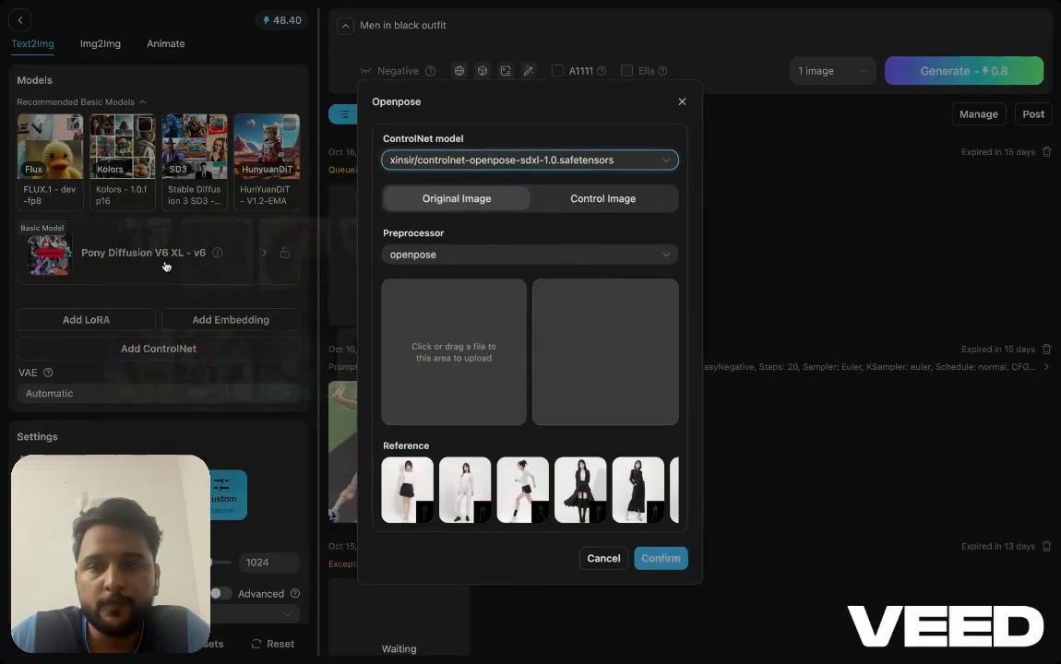
pyautogui.click(522, 490)
pyautogui.click(620, 427)
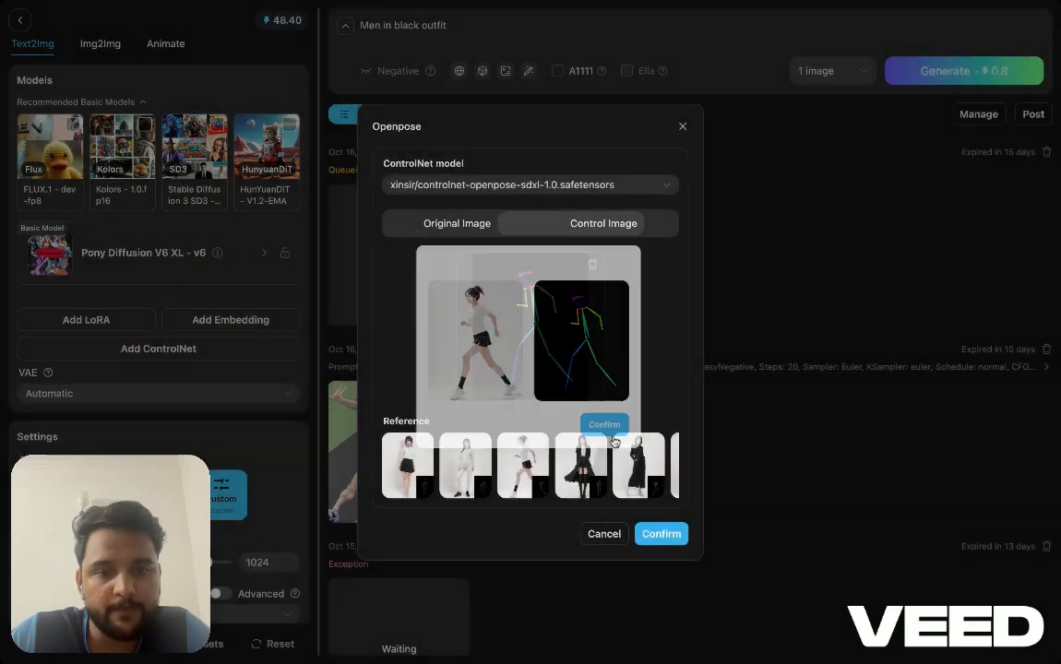
pyautogui.click(659, 535)
pyautogui.moveTo(158, 351)
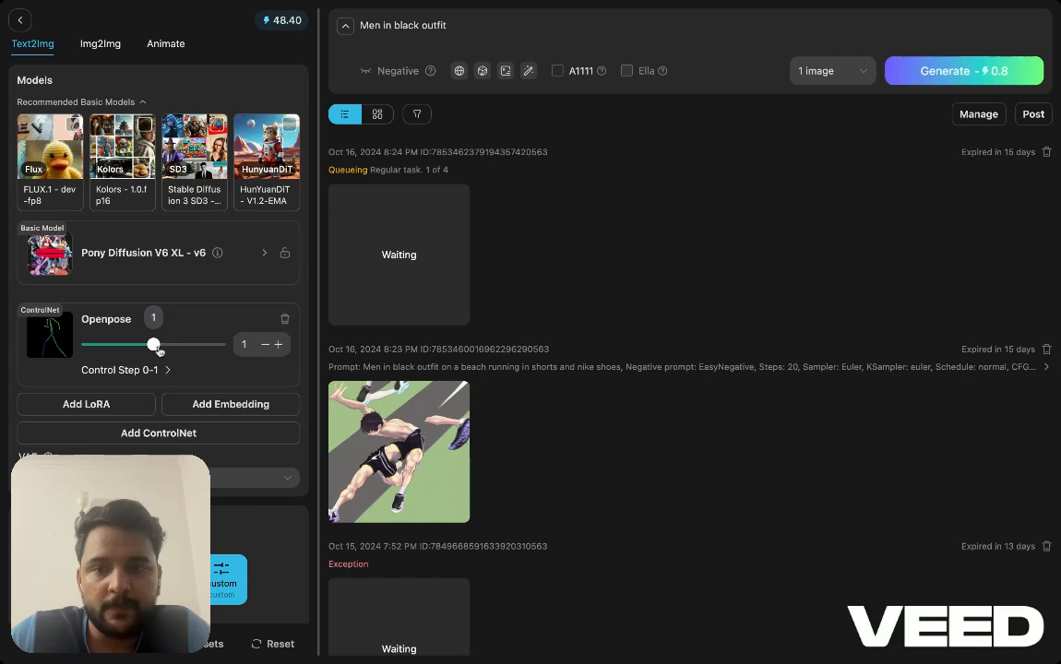
# Try to generate an image with the Openpose control, and view the previous "Men in black outfit" image enlarged
pyautogui.click(934, 80)
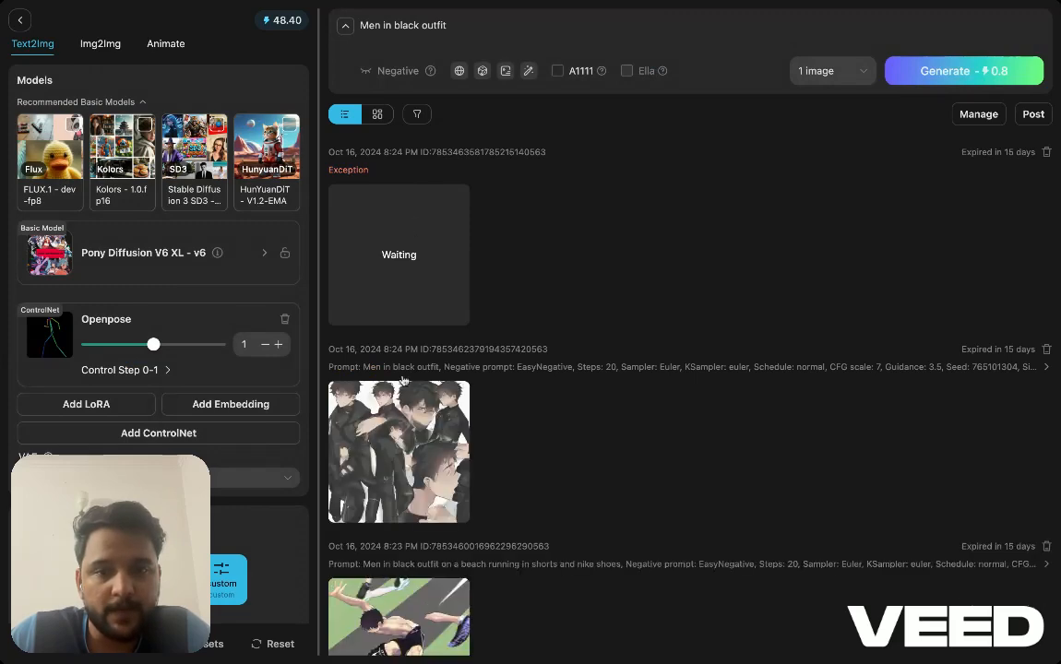
pyautogui.click(402, 425)
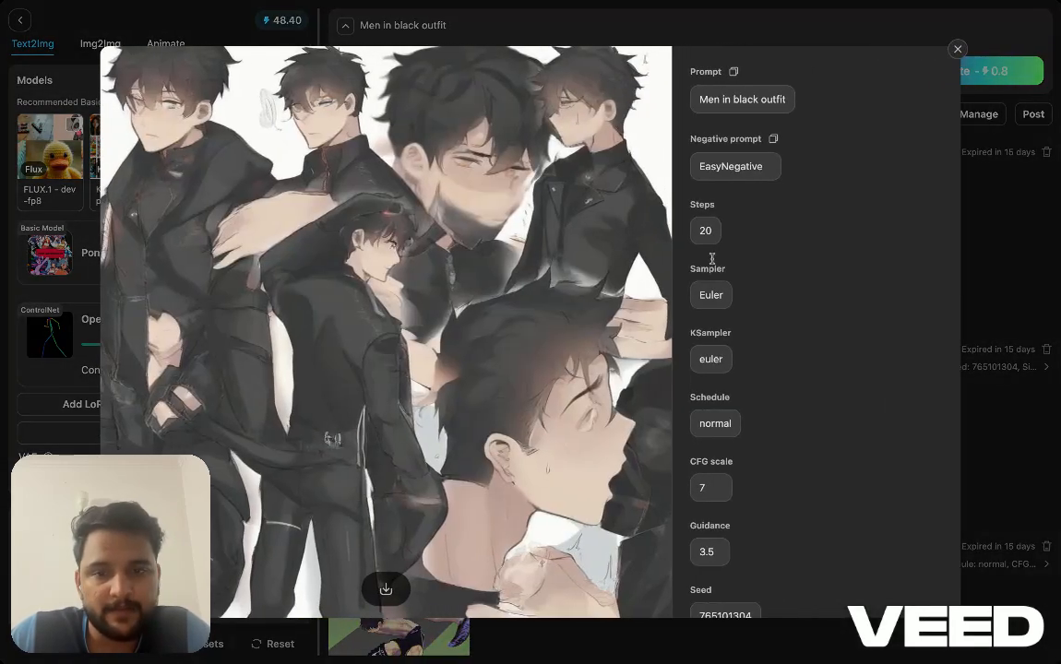
pyautogui.click(956, 48)
# Switch the base model to SD3-Universal beta_β
pyautogui.click(232, 265)
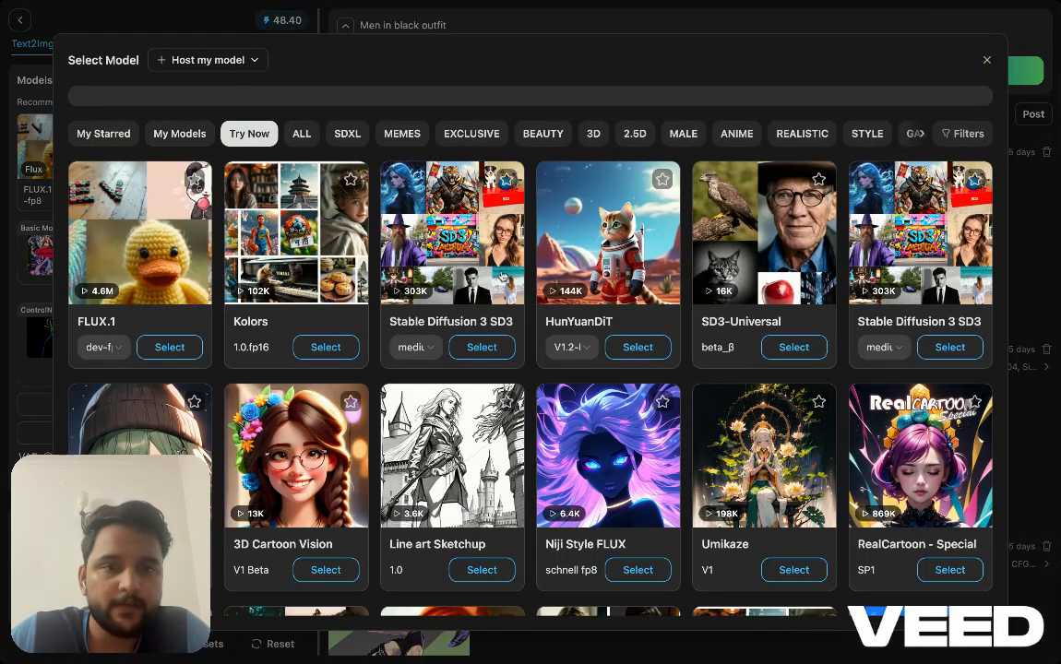
pyautogui.click(747, 288)
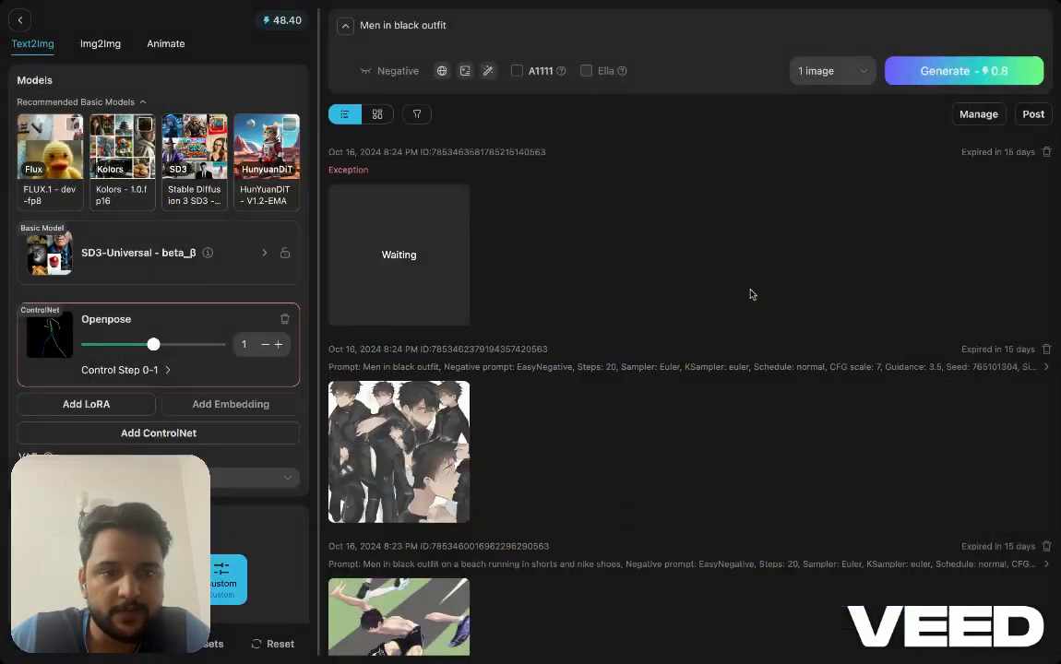
pyautogui.click(690, 404)
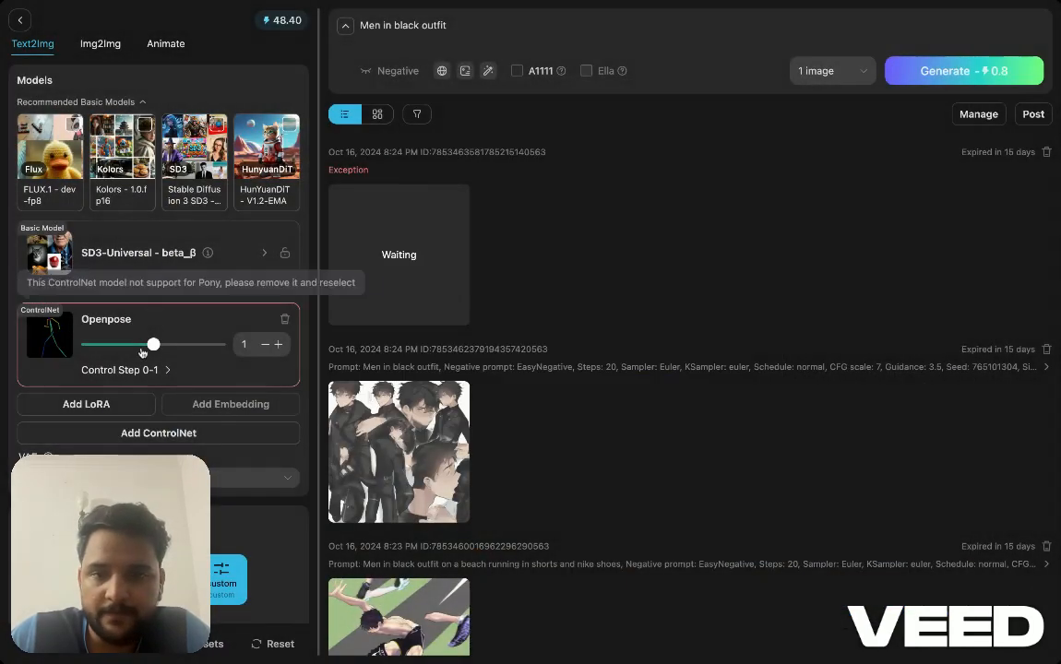
# Remove the Openpose ControlNet and generate one image from the prompt "Men in black outfit"
pyautogui.click(283, 320)
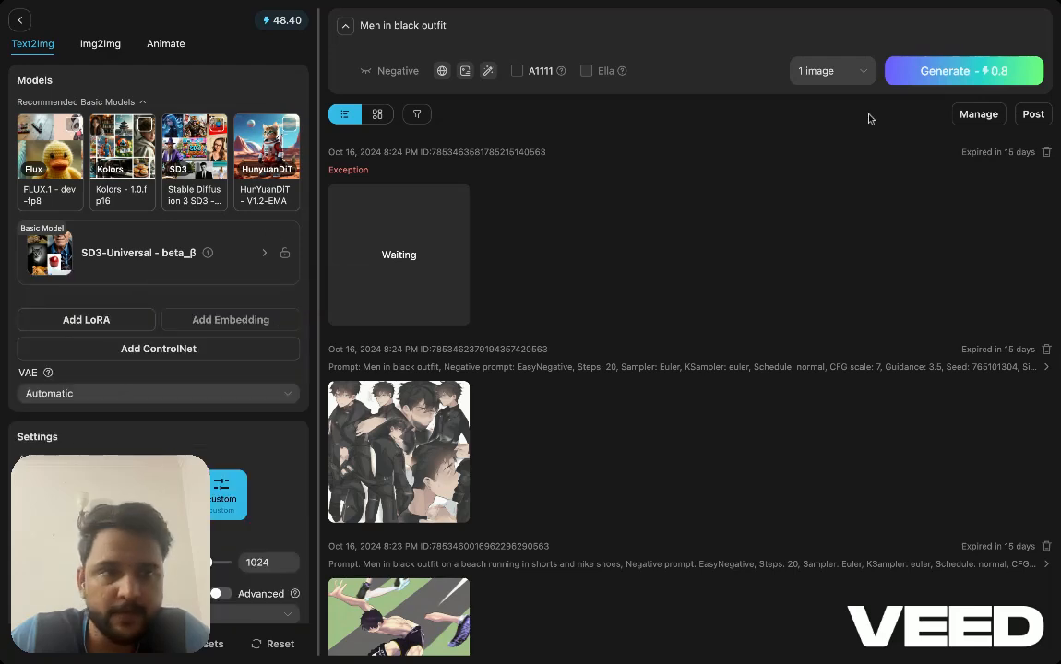
pyautogui.click(941, 71)
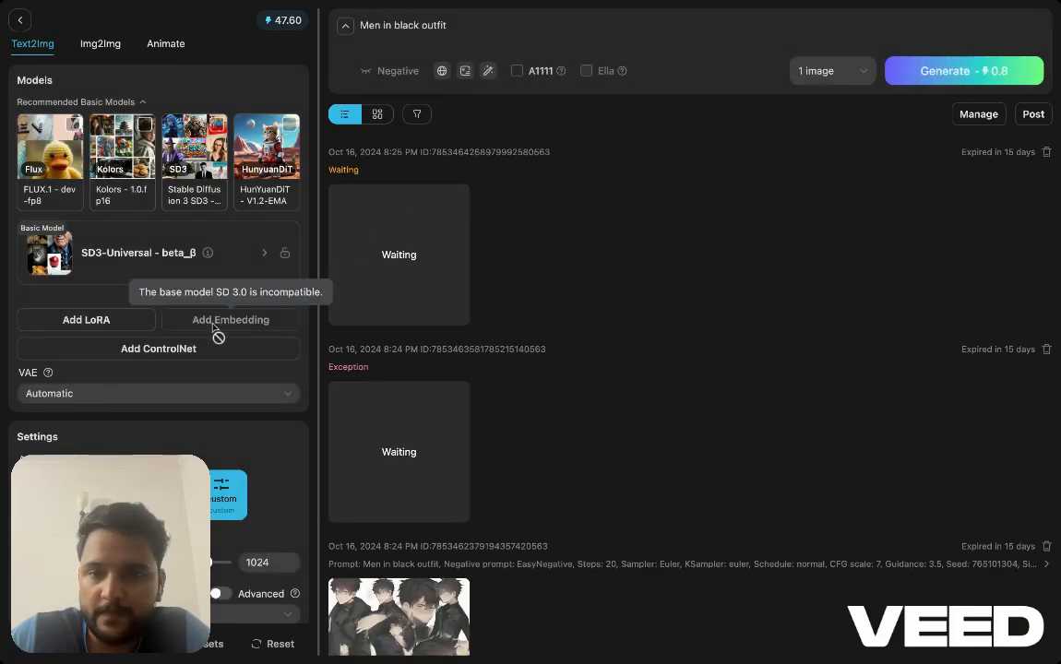
# Add an Openpose ControlNet that takes its pose from the photo of the couple standing under string lights
pyautogui.click(135, 348)
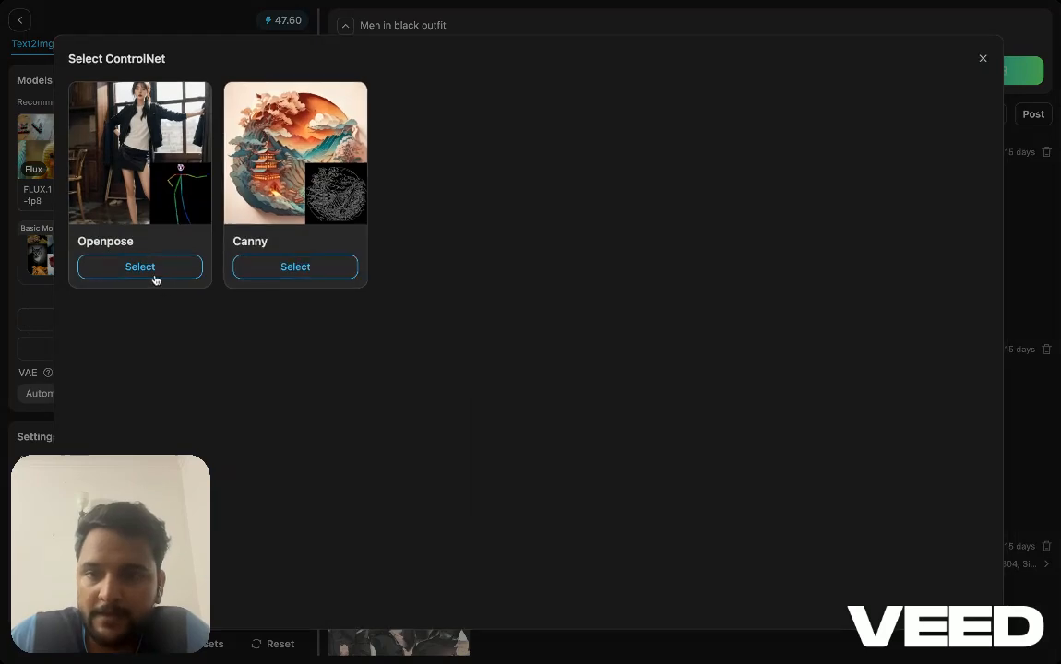
pyautogui.click(154, 272)
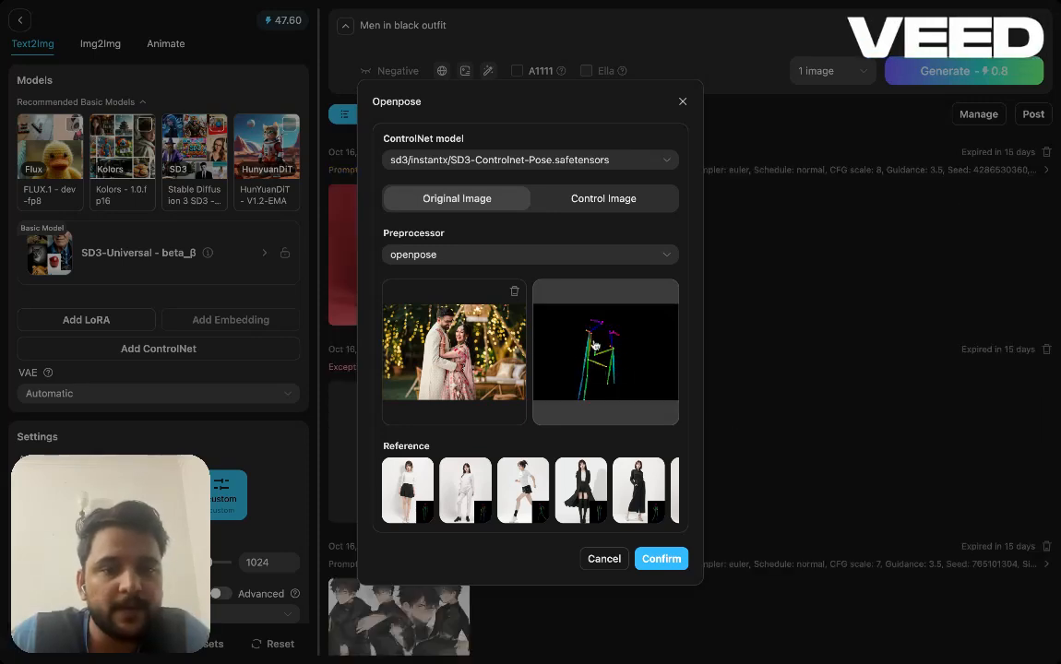
pyautogui.click(660, 558)
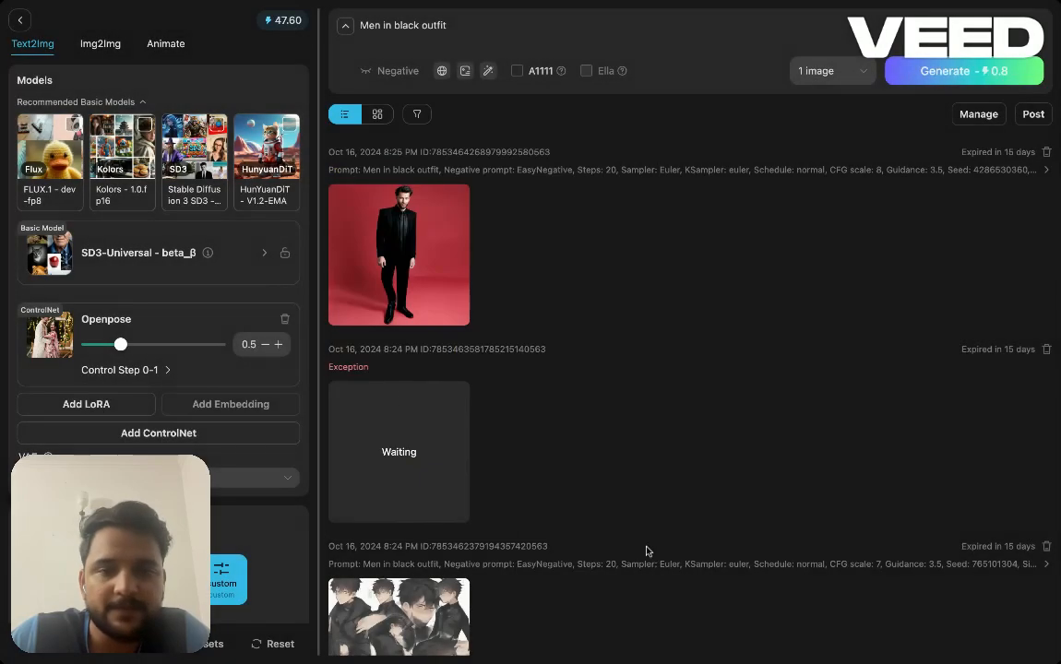
# Extend the prompt to "Men in black outfit and girl looking in the eyes on the guy in pink dress"
pyautogui.click(468, 34)
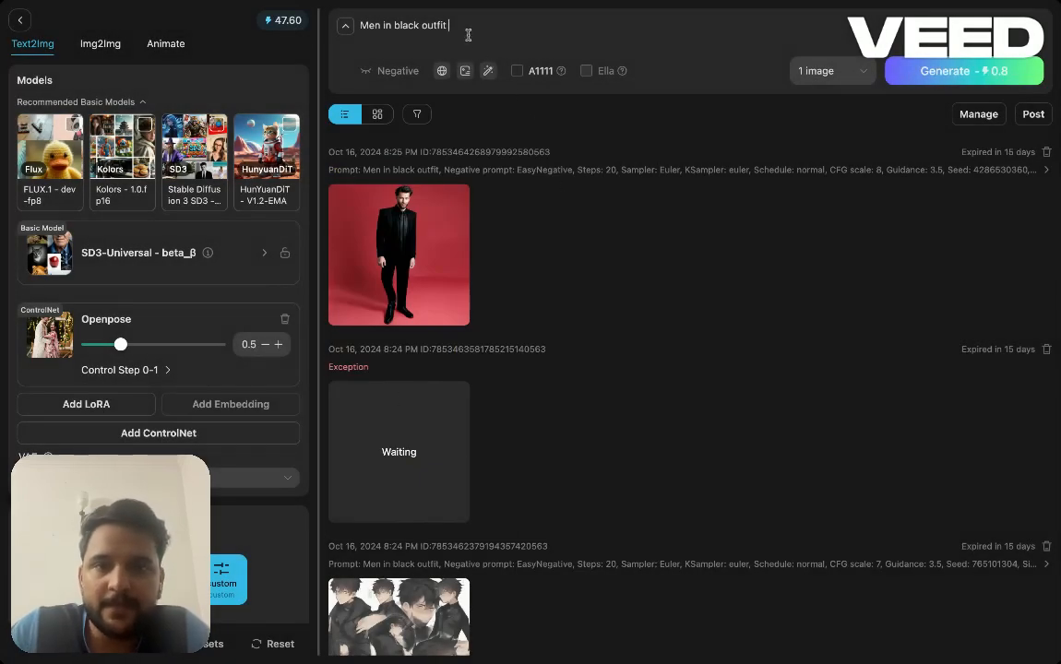
pyautogui.write('and girl ')
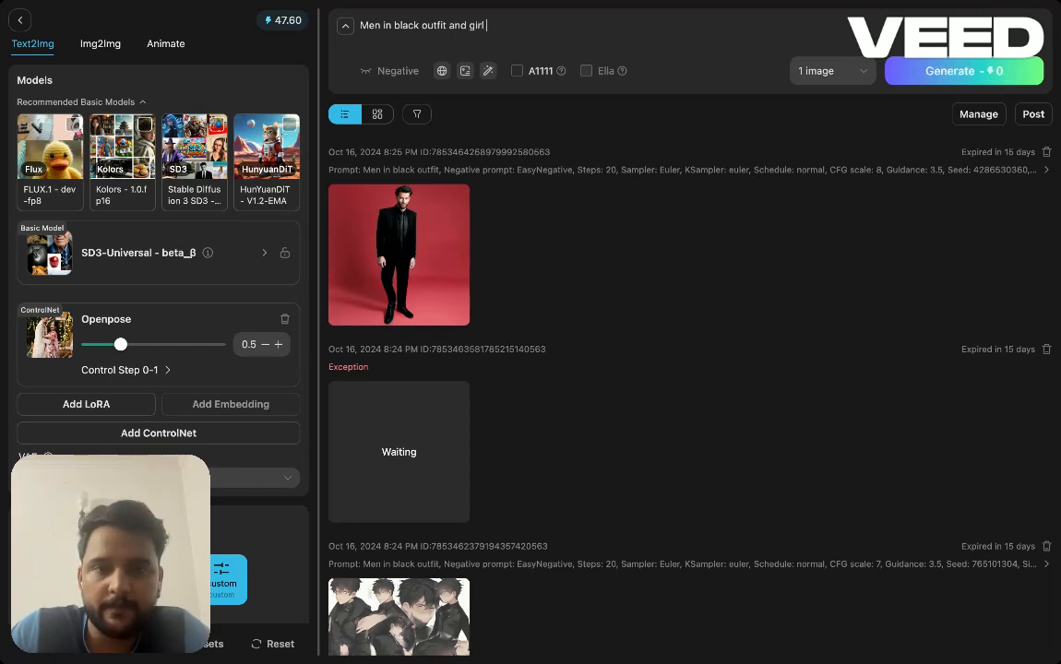
pyautogui.write('looking')
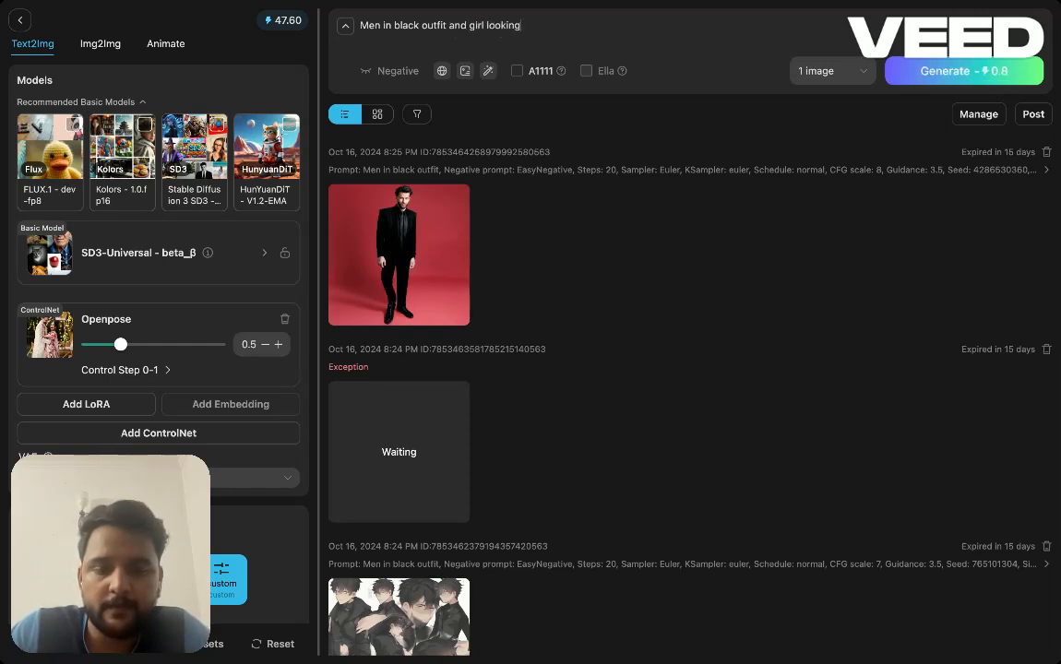
pyautogui.write(' in the e')
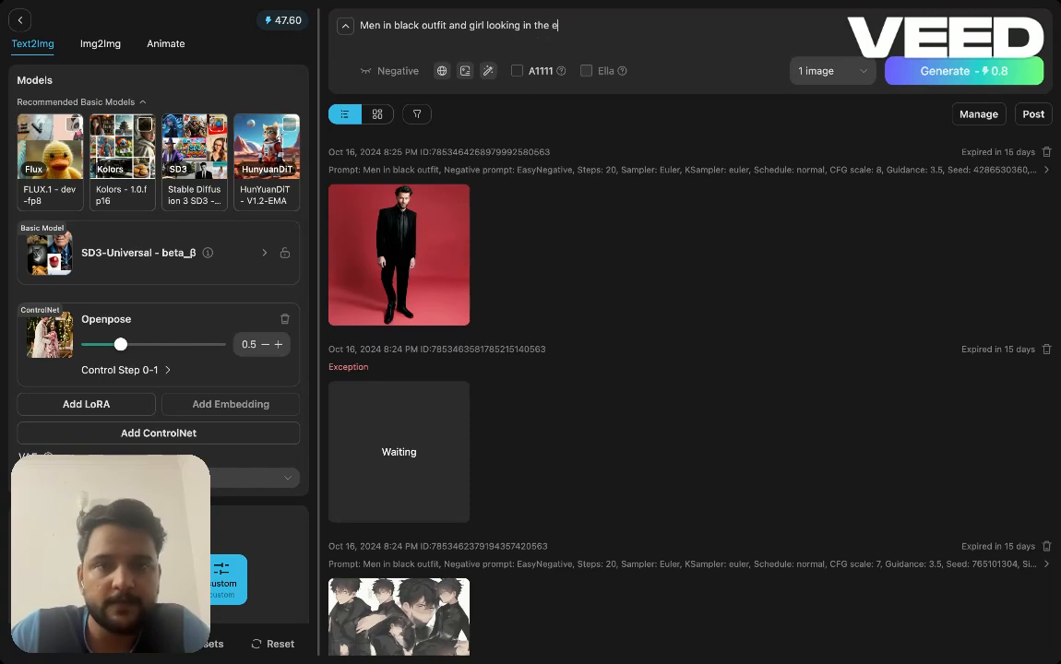
pyautogui.write('yes on the')
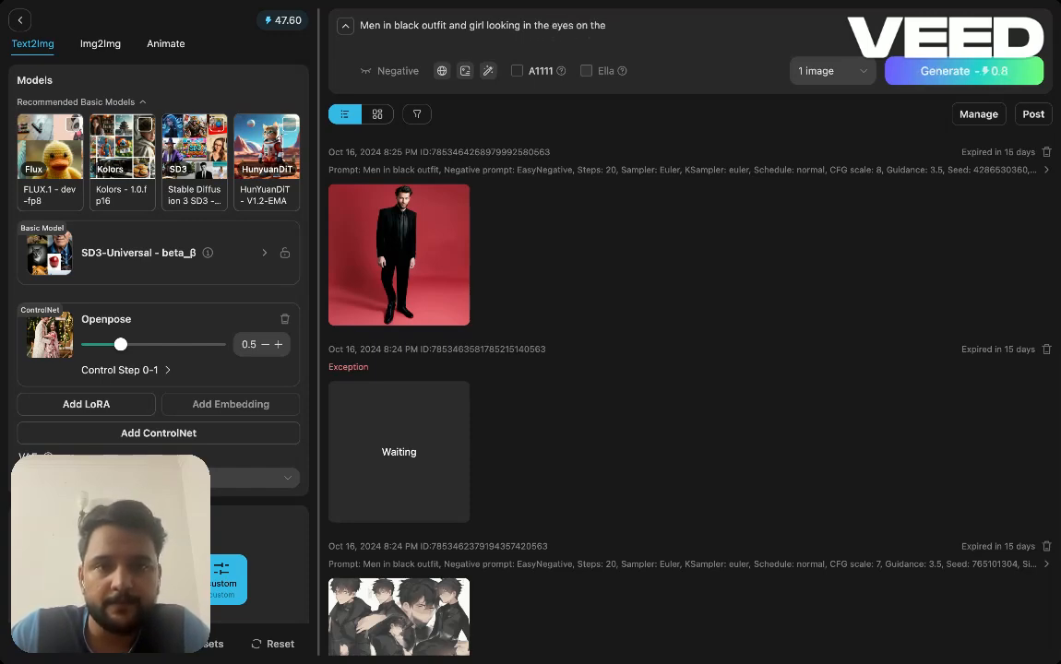
pyautogui.write(' guy')
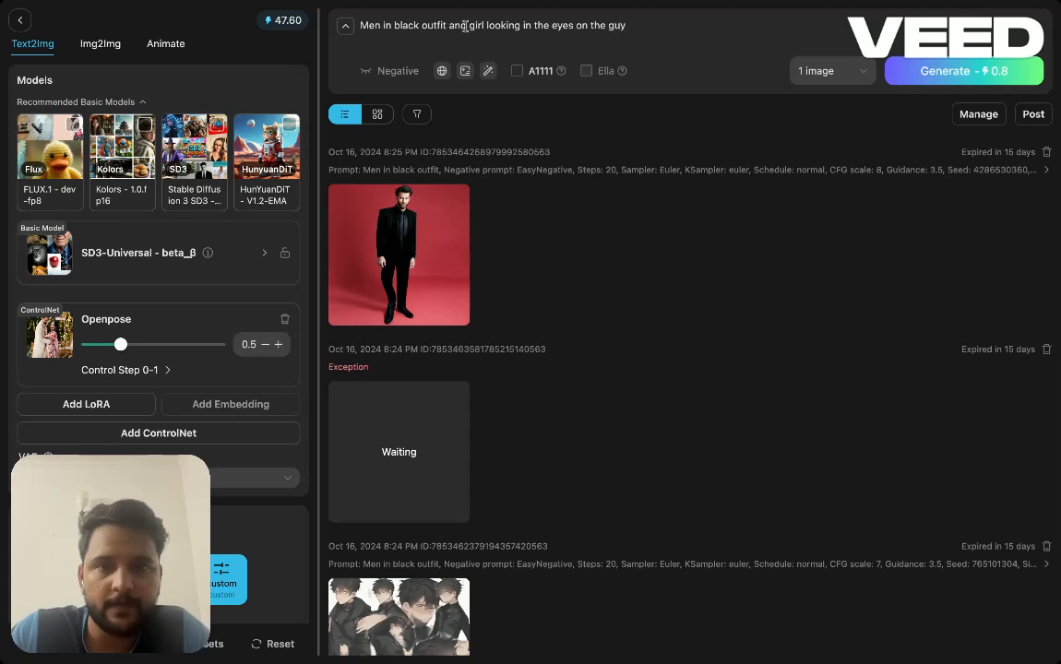
pyautogui.write(' in ')
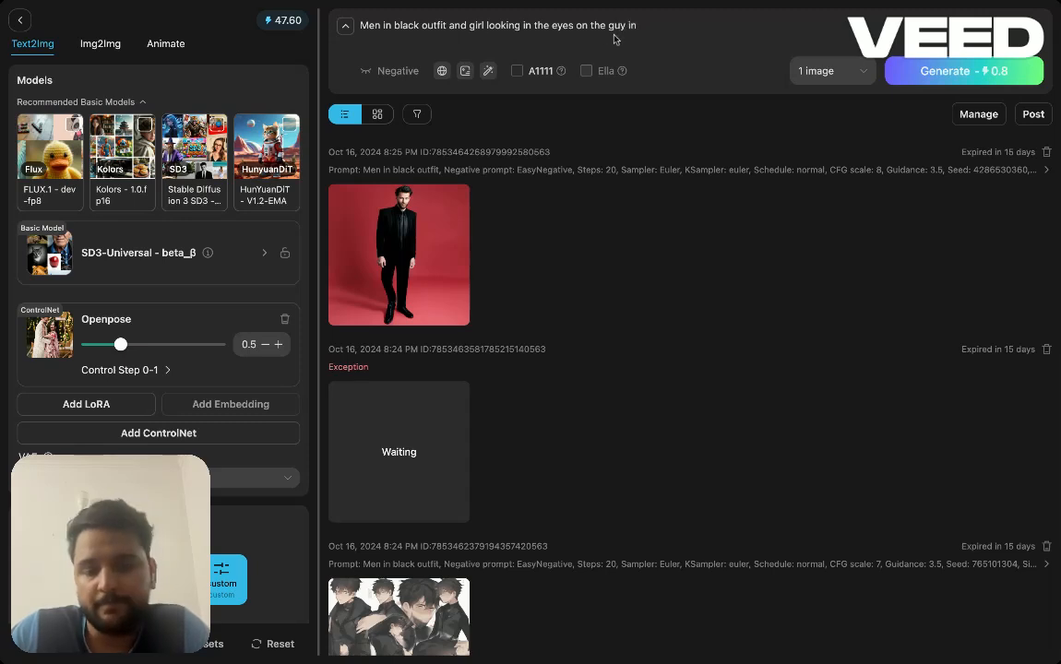
pyautogui.write('pink dress')
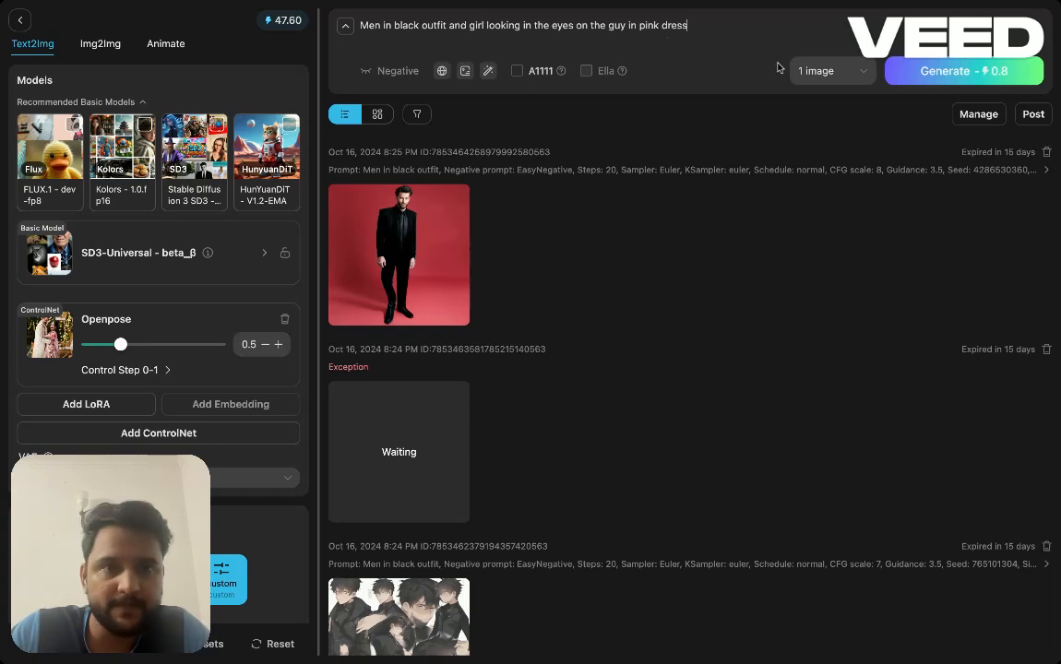
# Generate one image with the couple's Openpose control, and view the earlier image of the man in a black suit enlarged
pyautogui.click(982, 71)
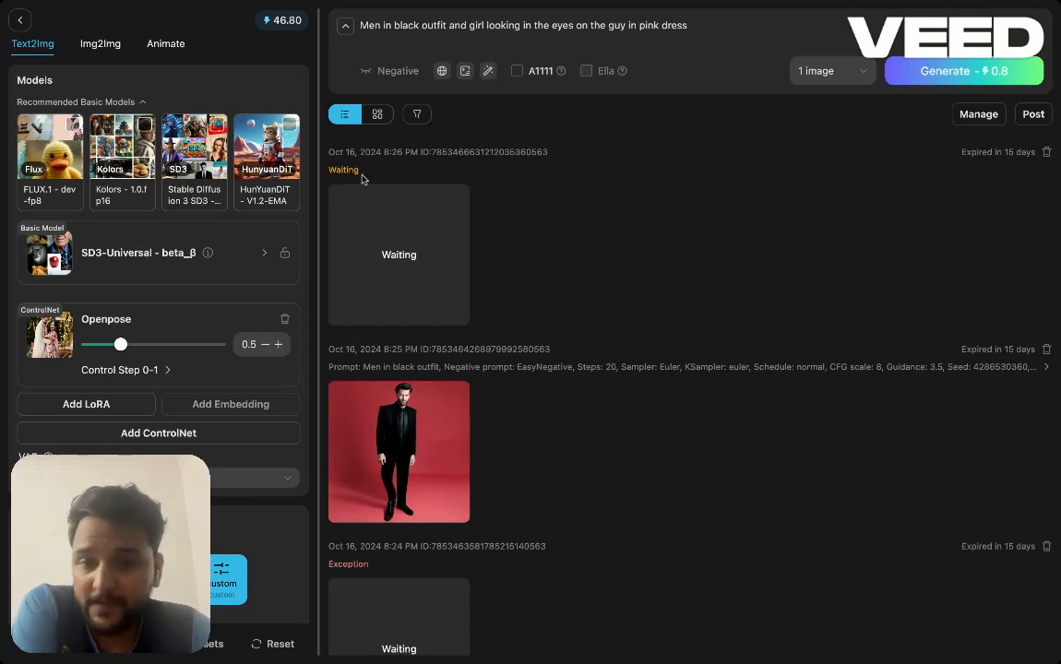
pyautogui.click(416, 410)
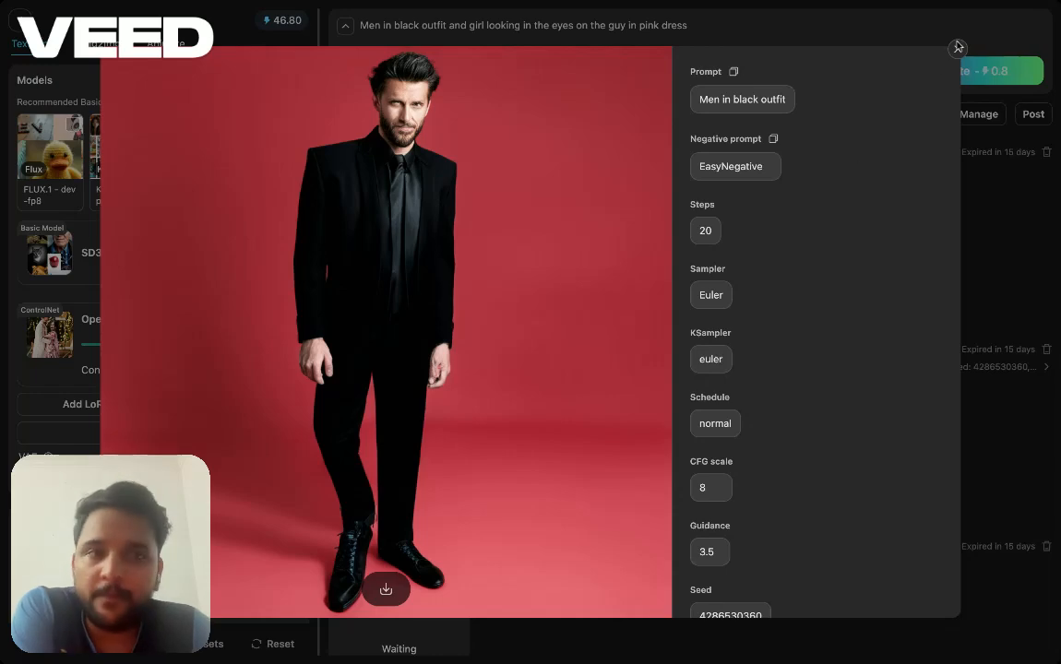
pyautogui.click(958, 48)
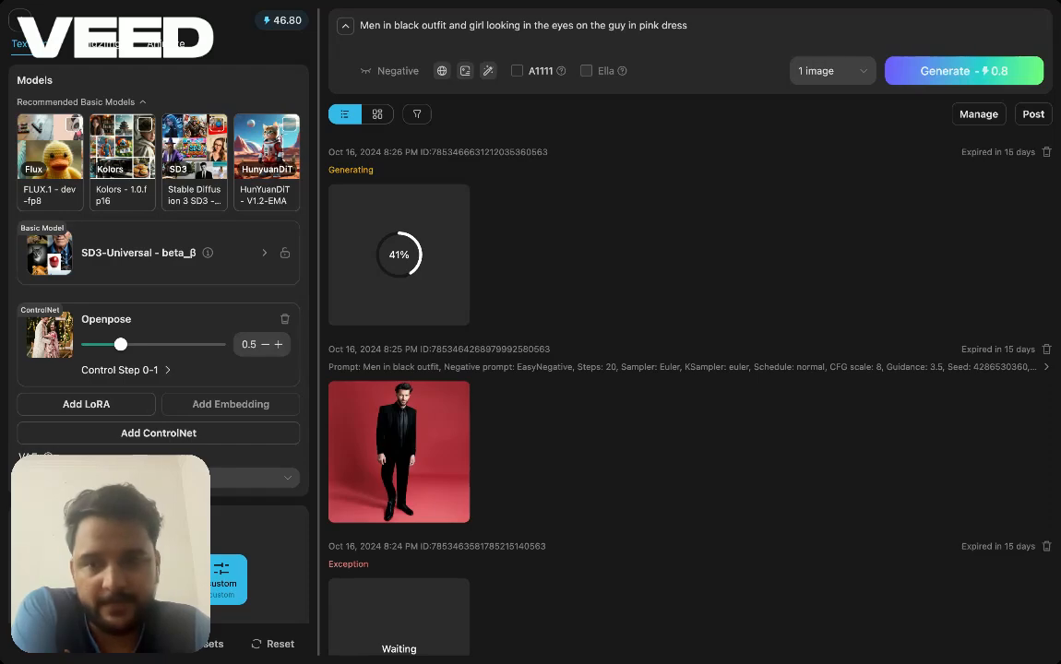
# Switch the base model to FLUX.1 dev-fp8 and apply the author's recommended Euler sampler
pyautogui.click(138, 252)
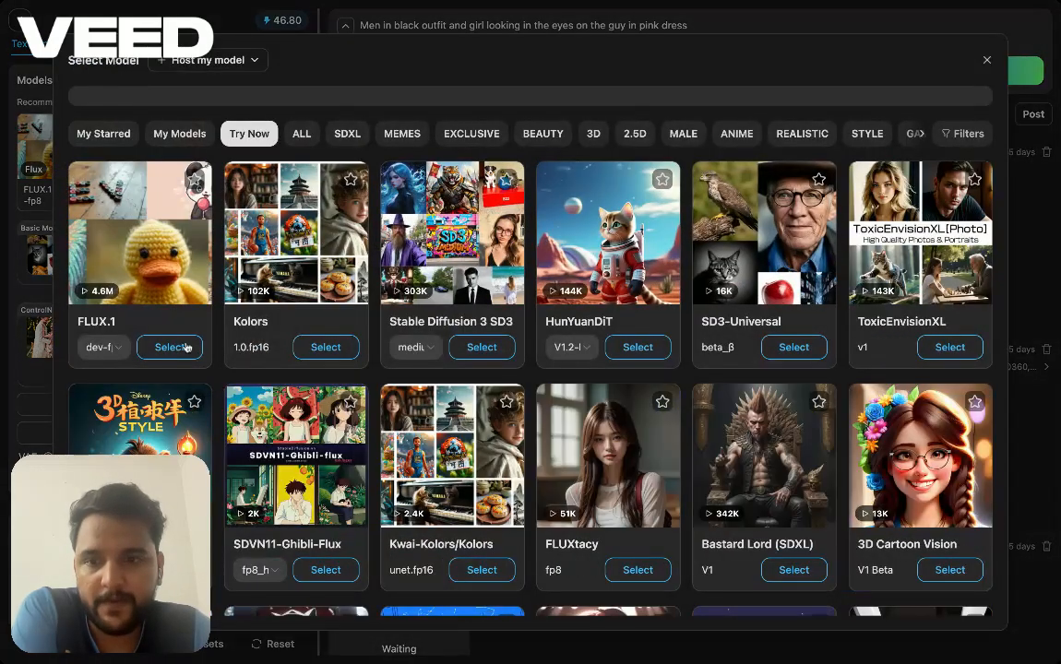
pyautogui.click(116, 349)
pyautogui.click(164, 347)
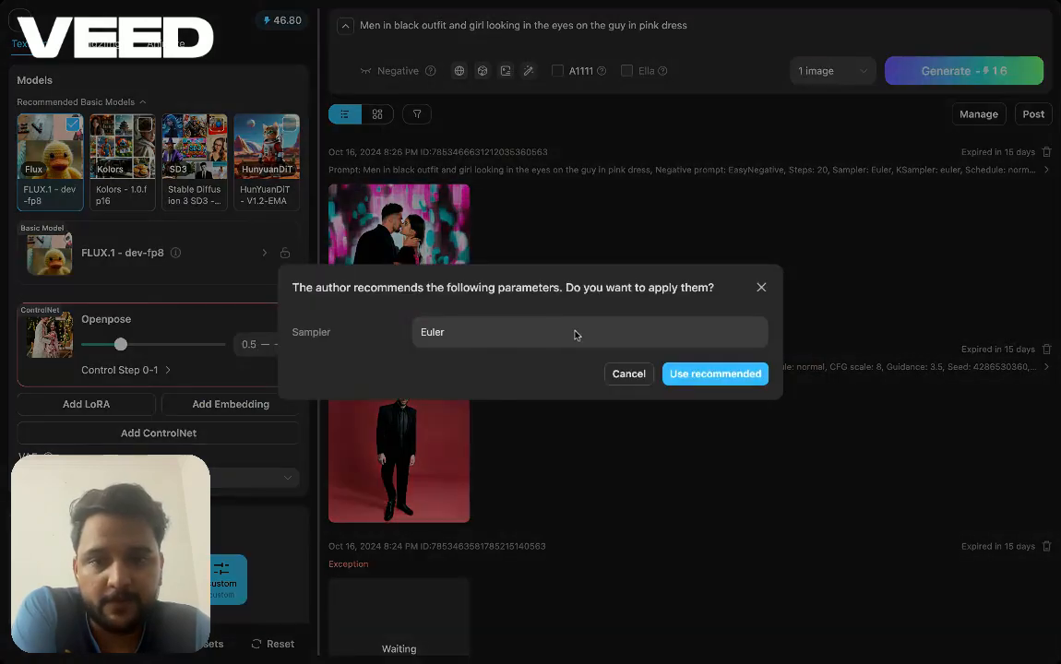
pyautogui.click(694, 373)
# Replace the incompatible ControlNet with a new Openpose ControlNet that uses the same couple photo
pyautogui.click(285, 310)
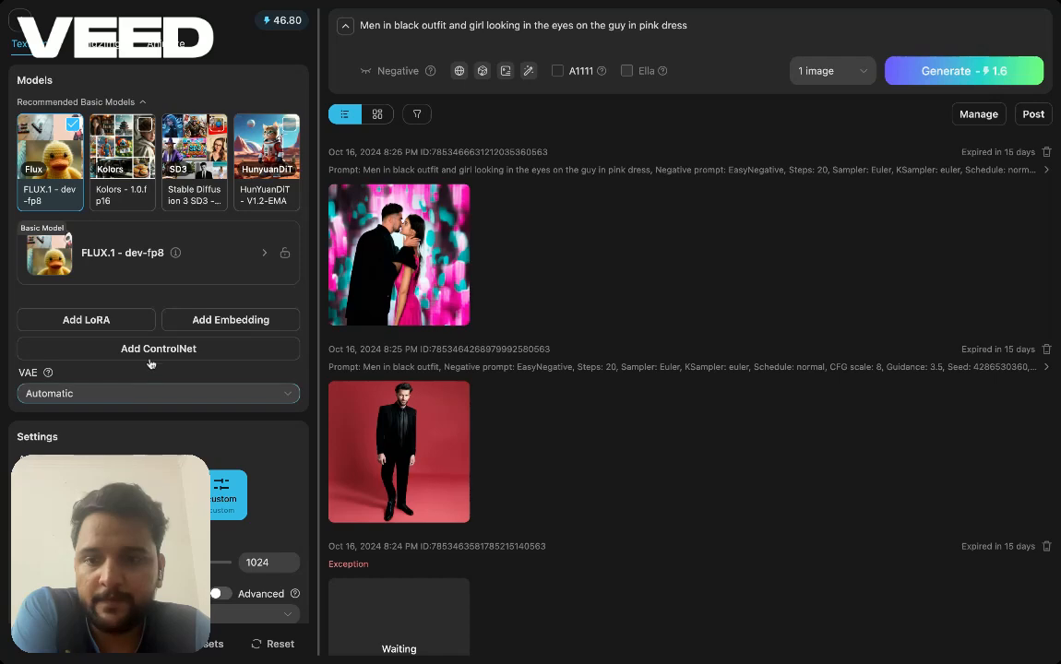
pyautogui.click(146, 349)
pyautogui.click(139, 266)
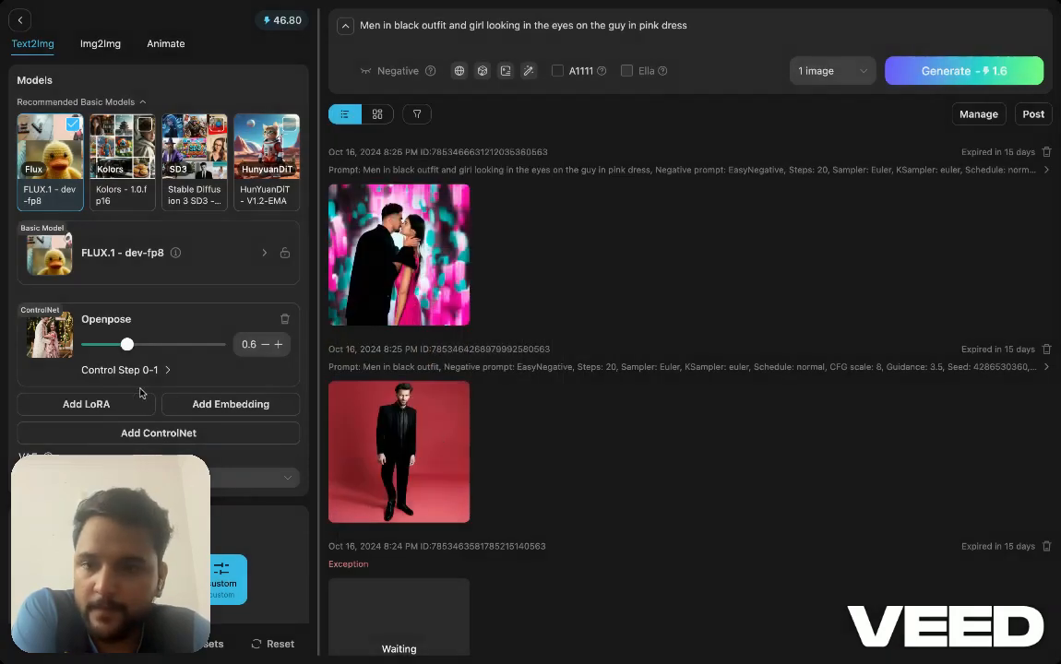
# Generate one image with FLUX.1 and the Openpose control, and view the previous image of the couple enlarged
pyautogui.click(922, 71)
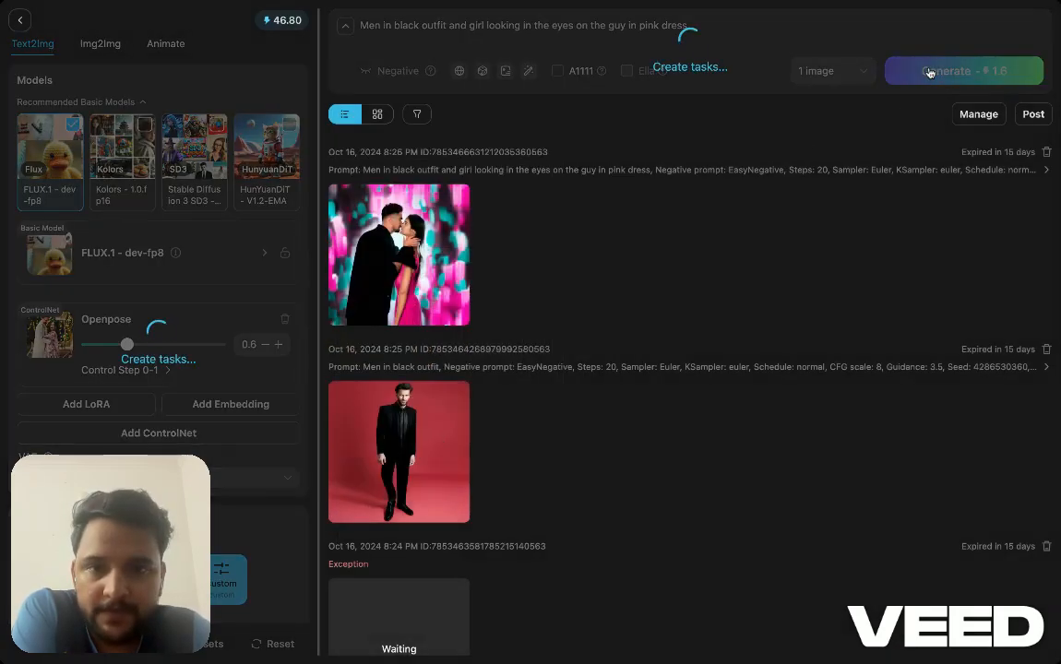
pyautogui.click(411, 218)
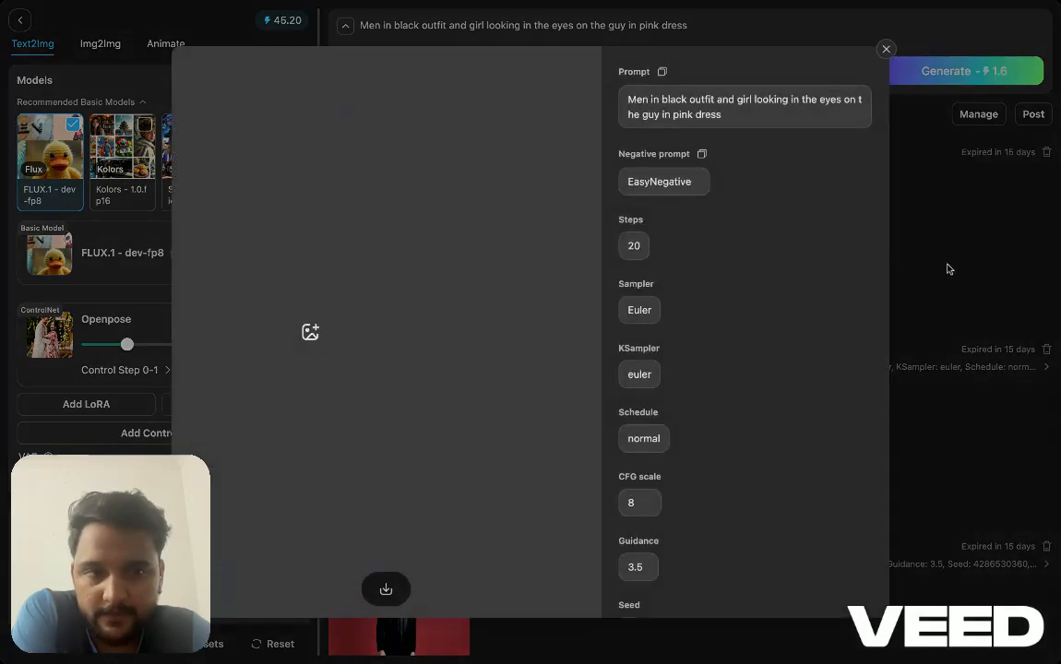
pyautogui.click(950, 268)
pyautogui.click(386, 451)
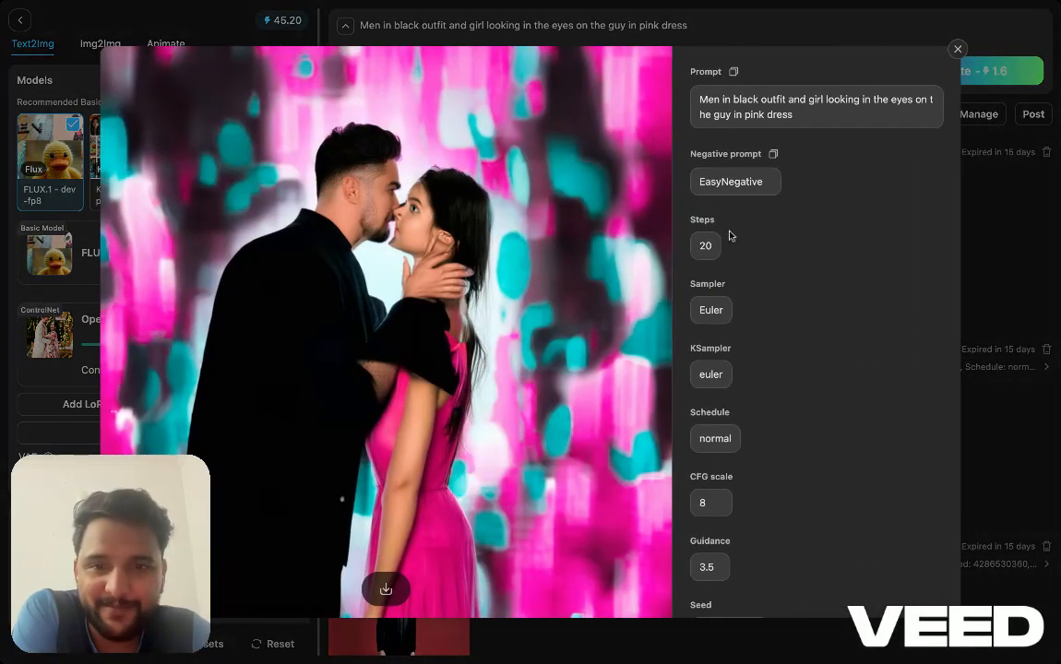
pyautogui.click(1034, 191)
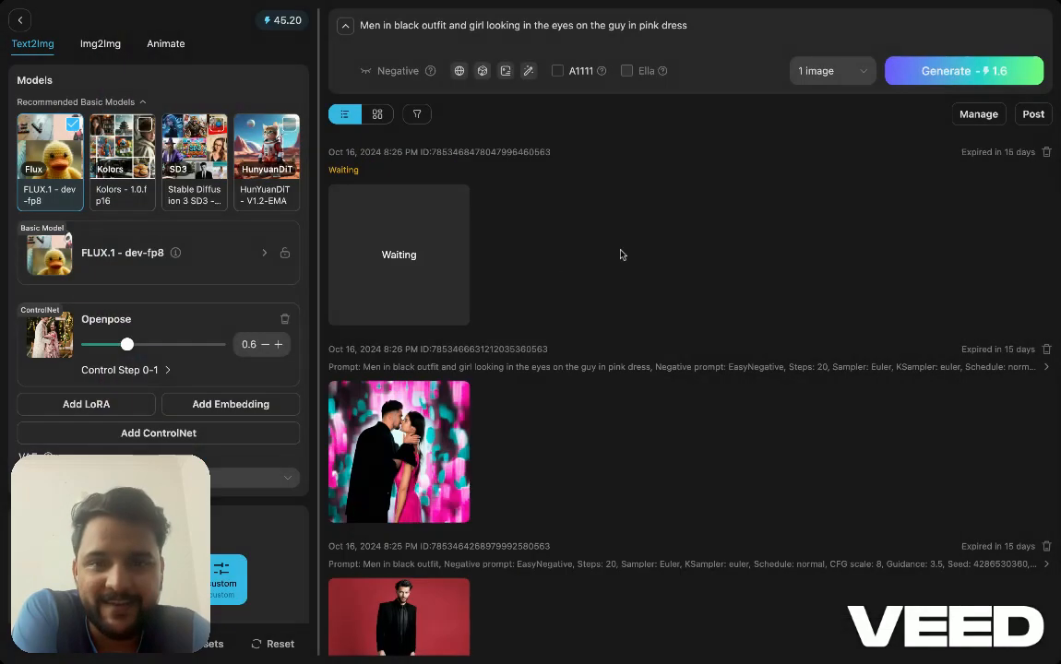
pyautogui.moveTo(407, 431)
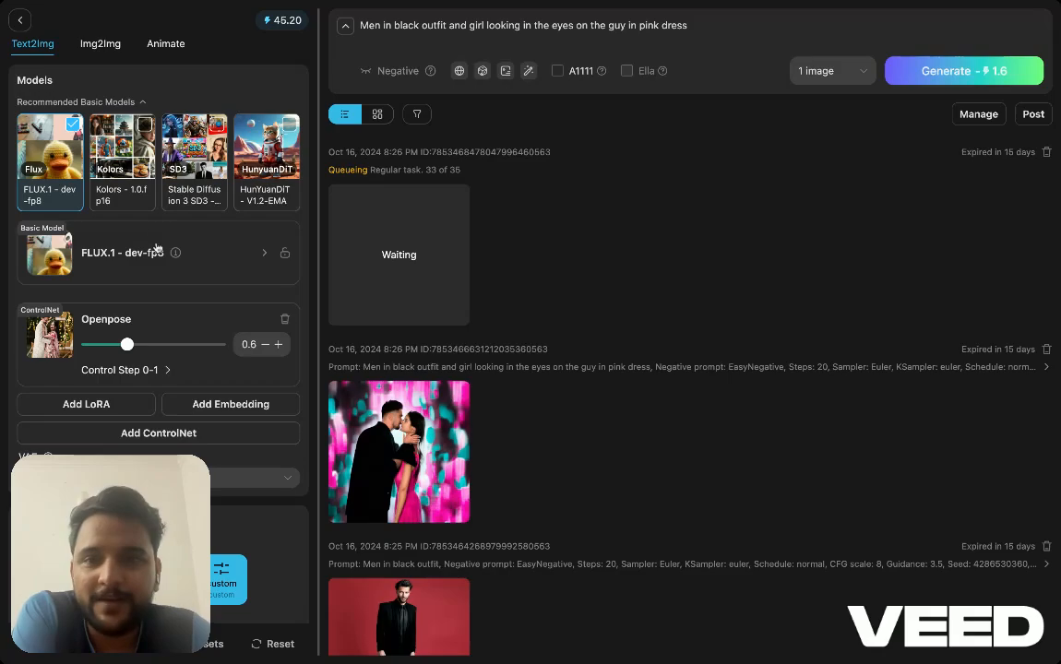
# Browse the available base models in the model selection list and close it without choosing another one
pyautogui.click(196, 238)
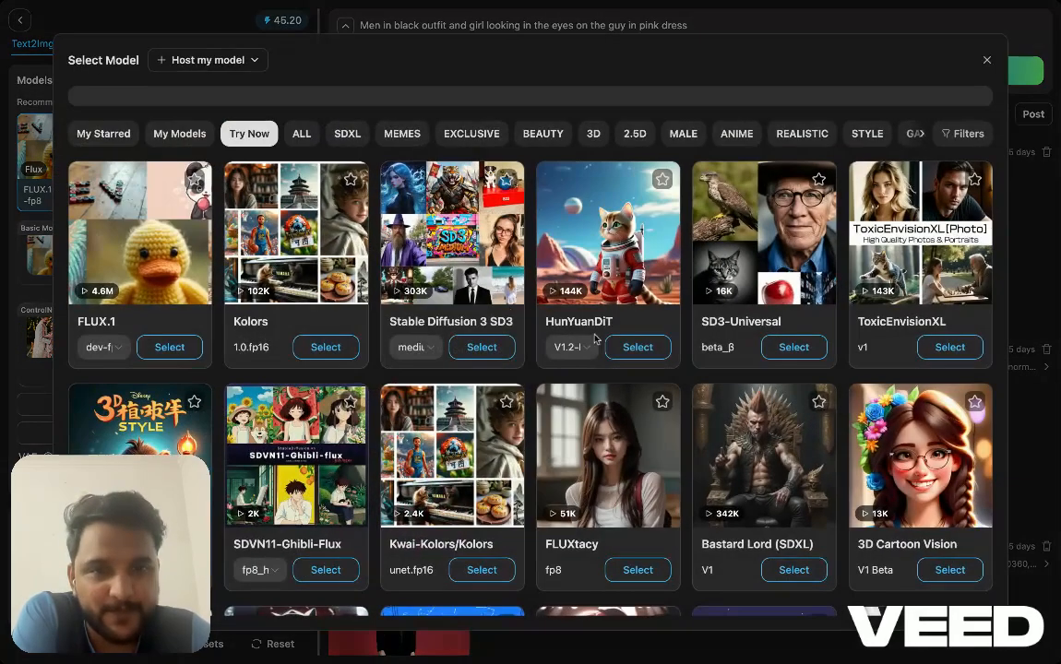
pyautogui.scroll(-3, 690, 421)
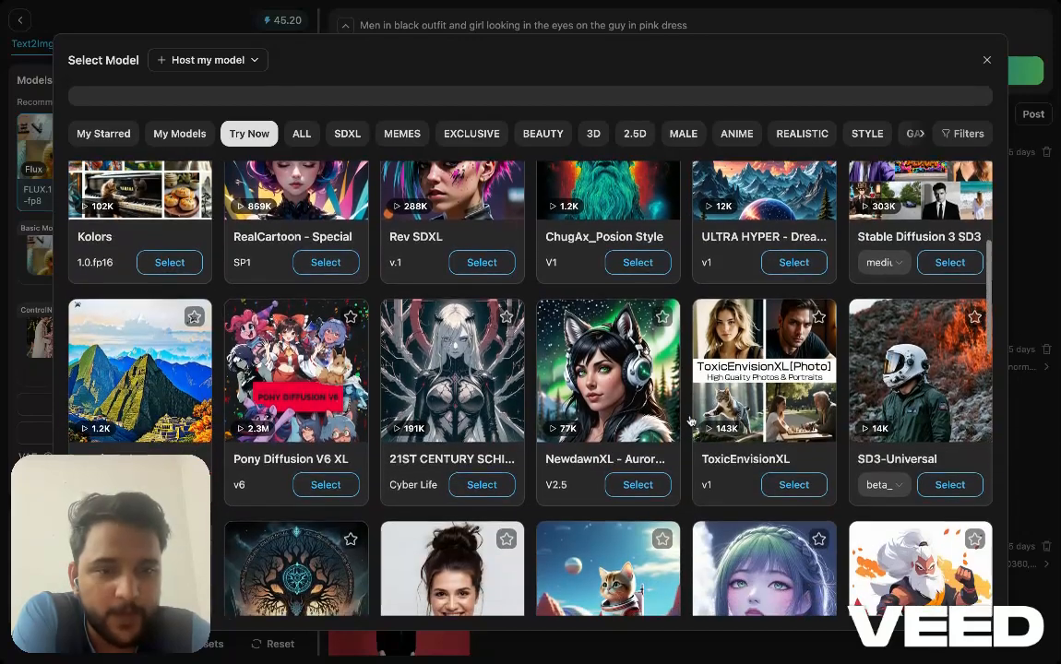
pyautogui.scroll(-1, 638, 313)
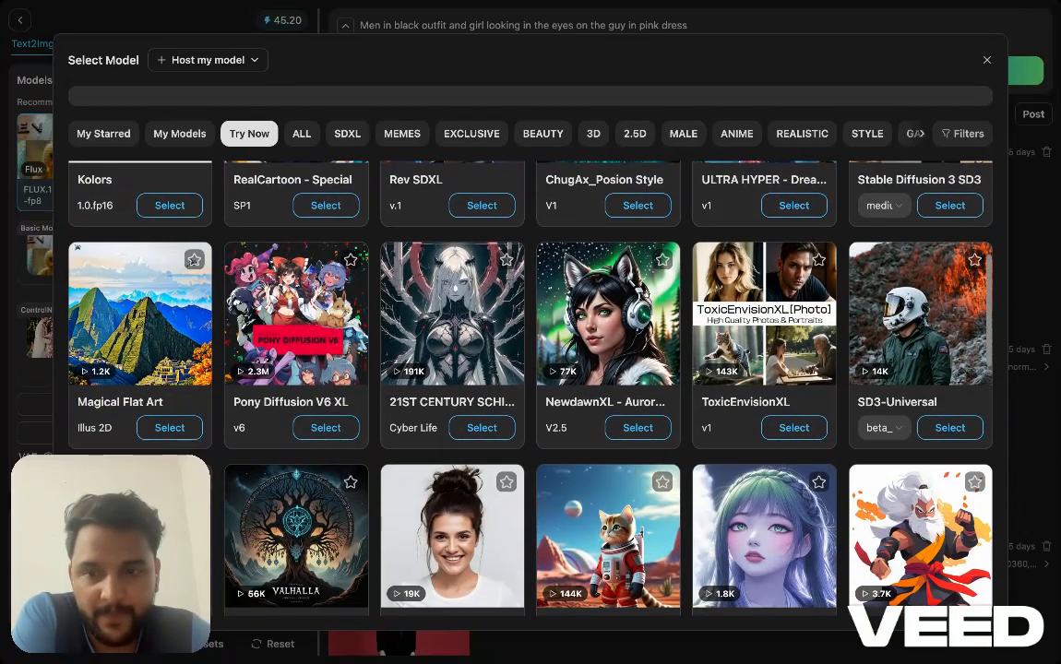
pyautogui.scroll(-1, 638, 314)
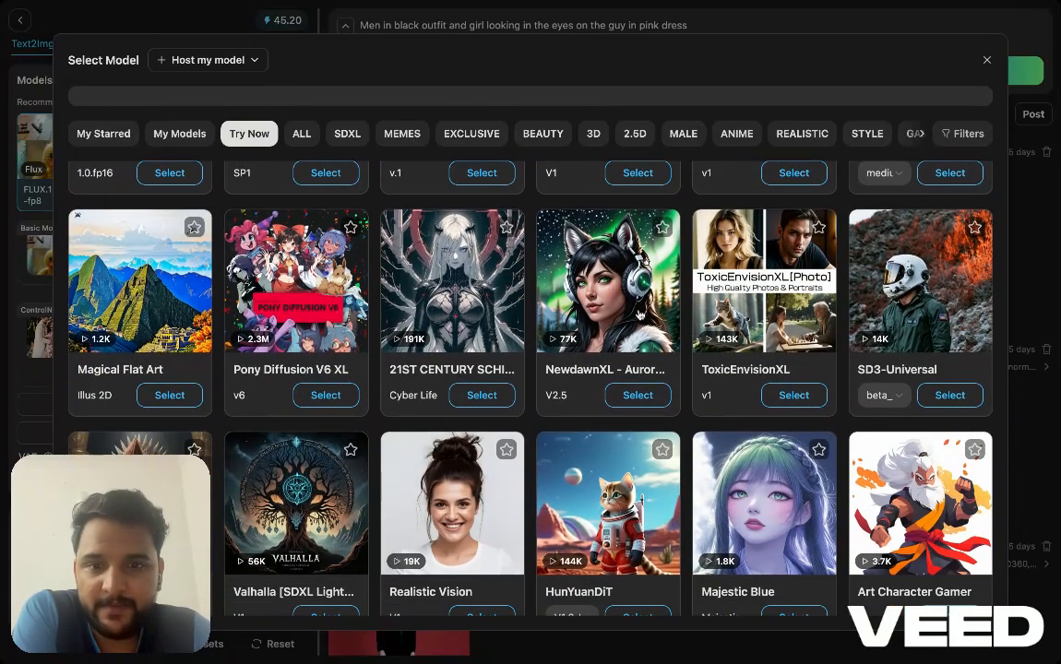
pyautogui.scroll(-2, 639, 313)
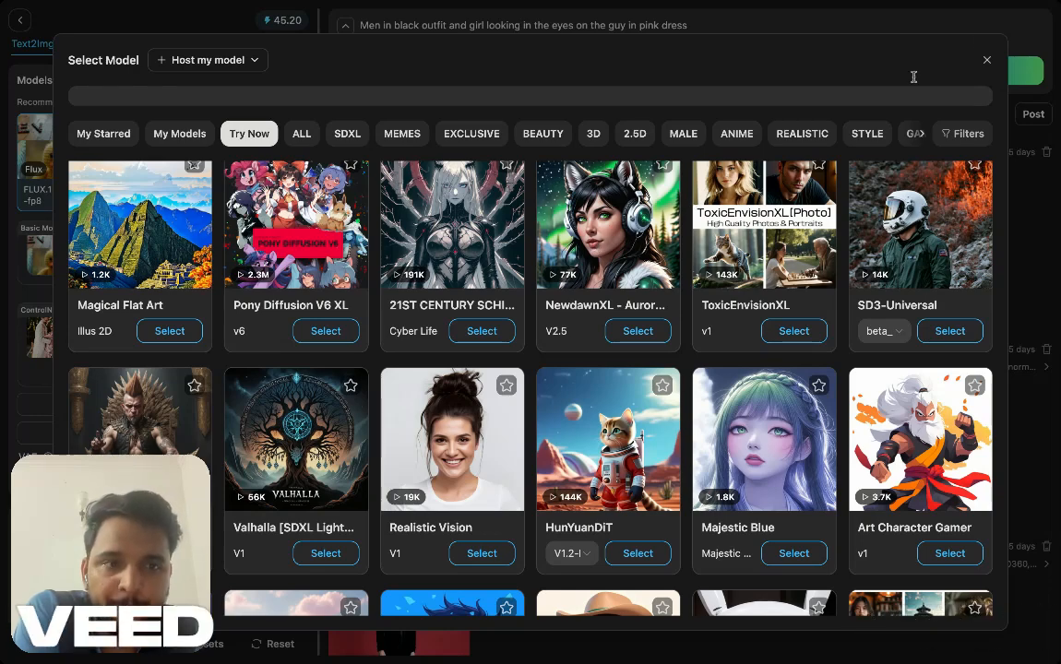
pyautogui.click(987, 61)
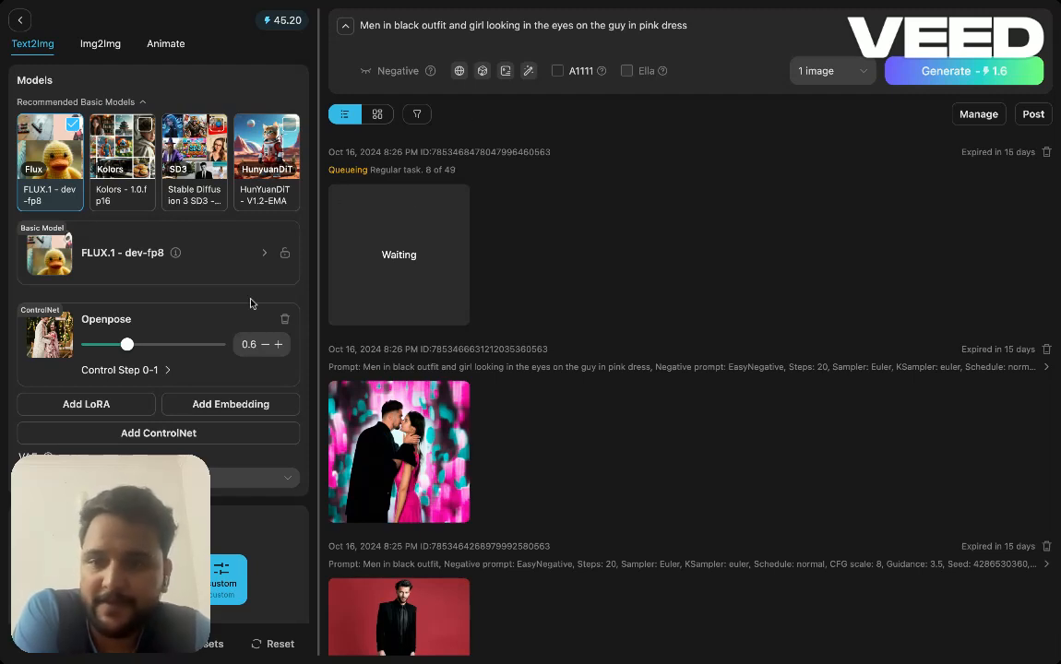
pyautogui.scroll(-1, 198, 452)
pyautogui.scroll(1, 198, 454)
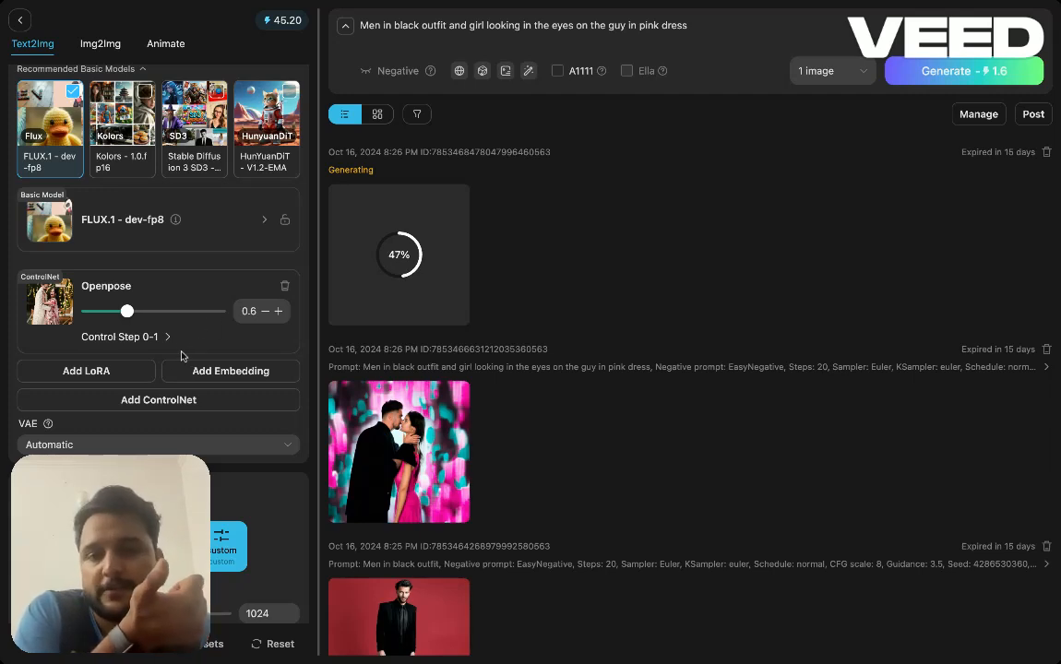
# Check which ControlNet types can be added with the FLUX.1 base model, without selecting another one
pyautogui.click(129, 398)
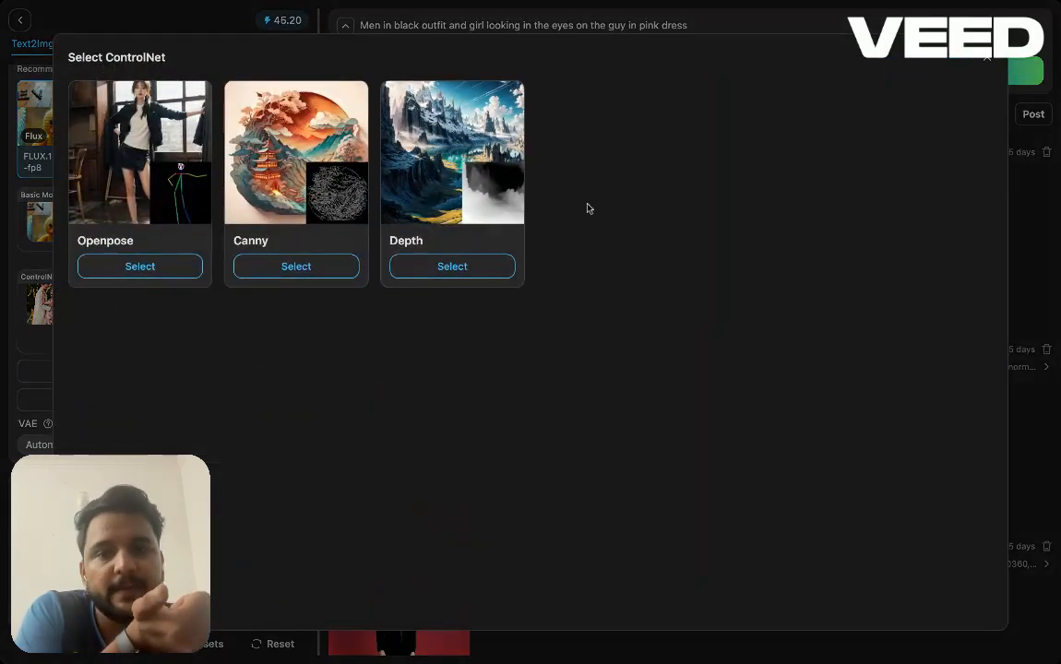
pyautogui.click(987, 58)
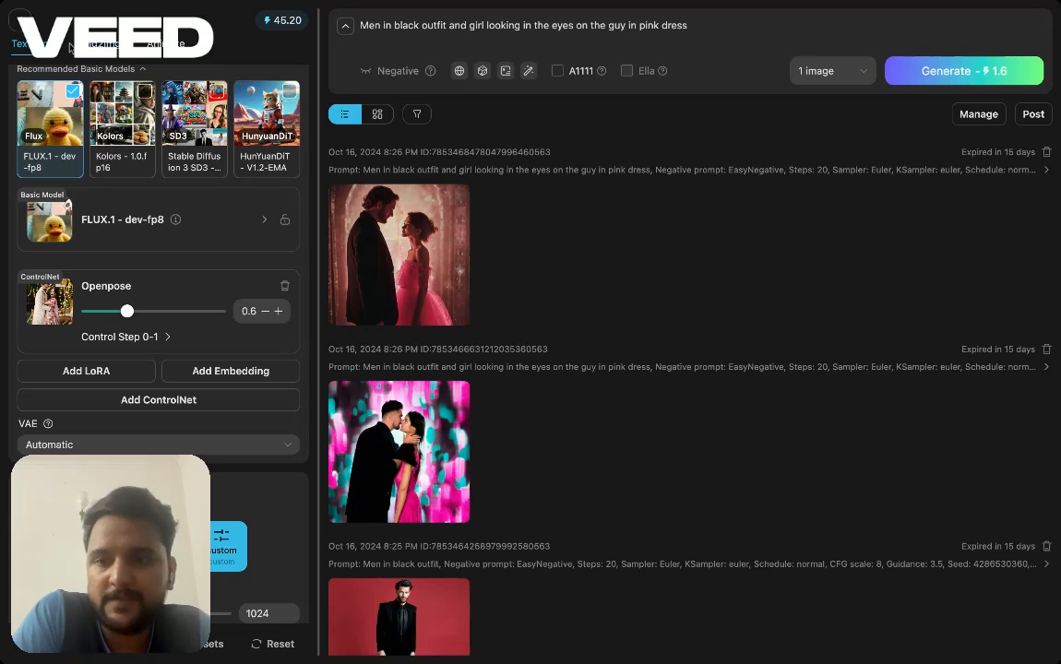
# View the newest generated image of the couple enlarged with its generation settings, and return to the results list
pyautogui.scroll(1, 51, 286)
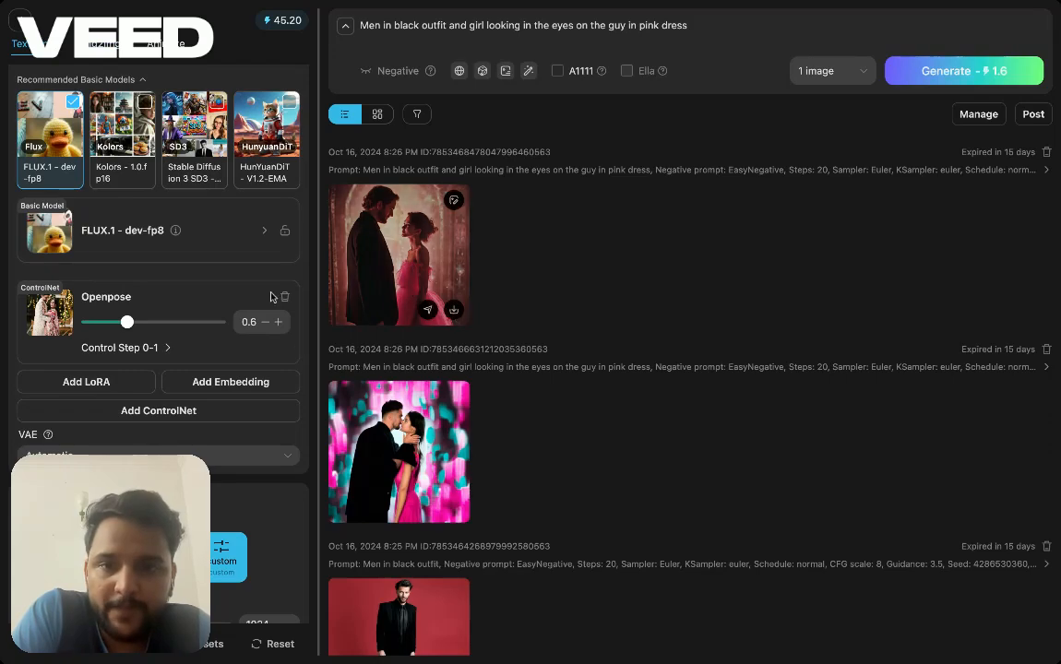
pyautogui.click(399, 250)
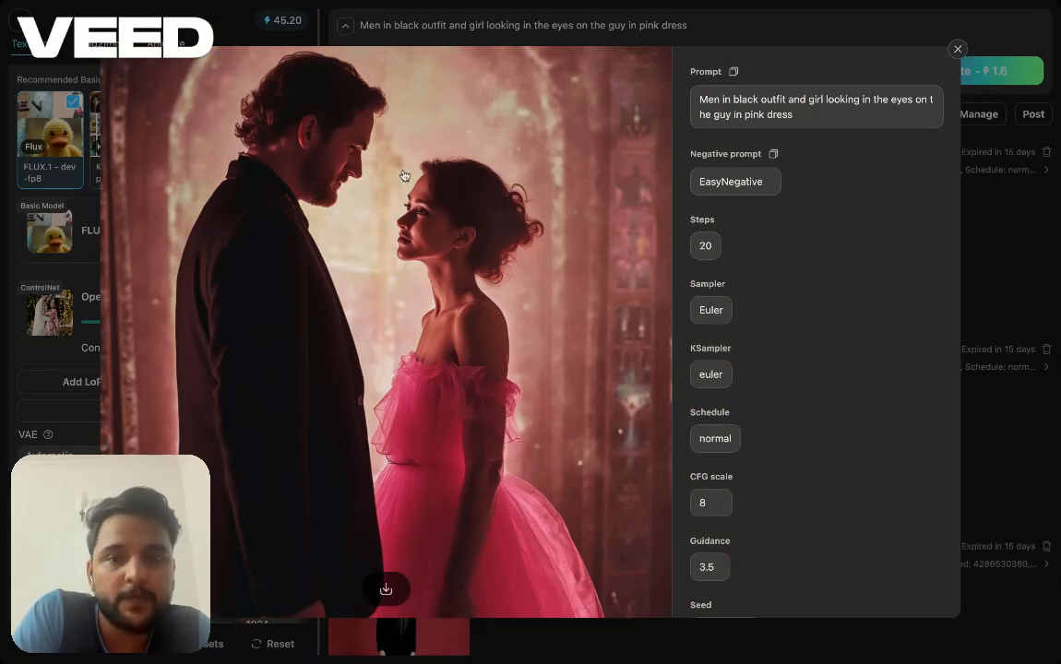
pyautogui.click(1034, 212)
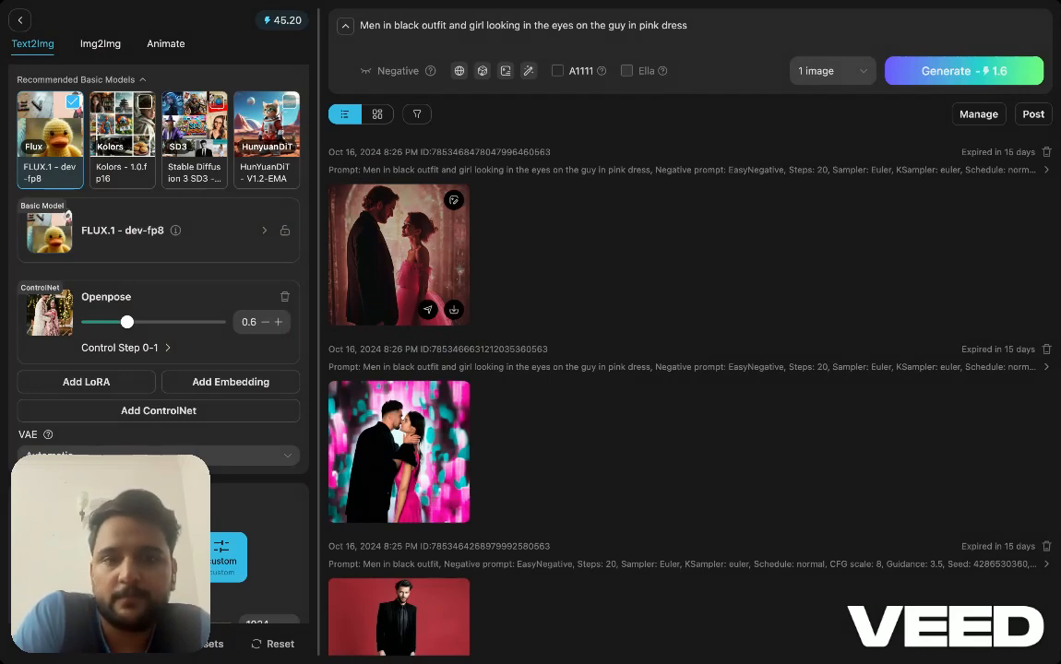
pyautogui.click(404, 263)
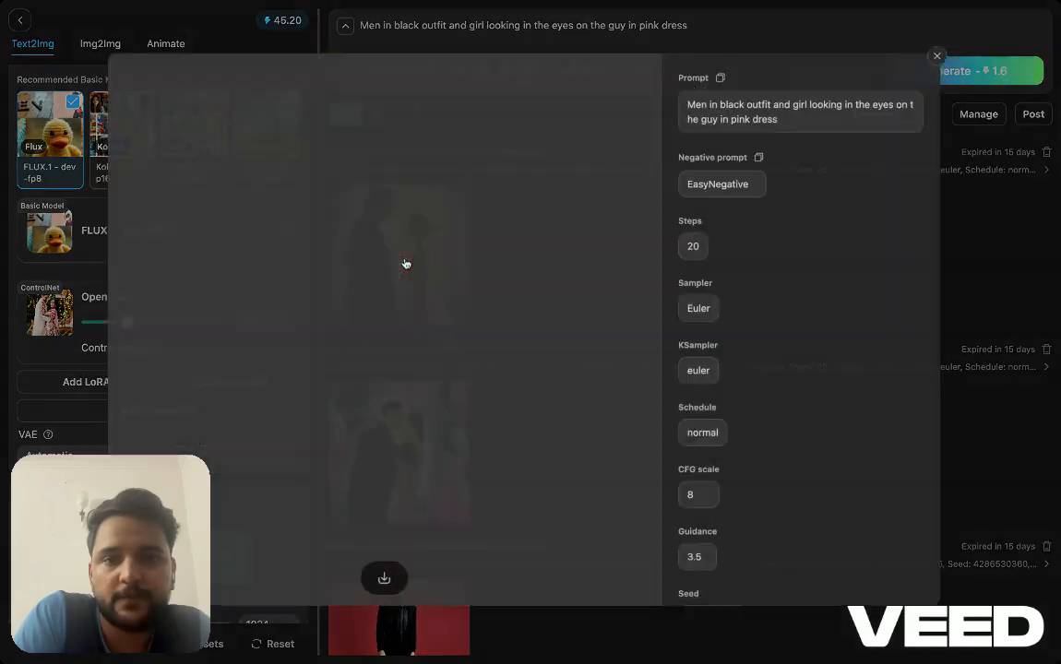
pyautogui.click(1022, 245)
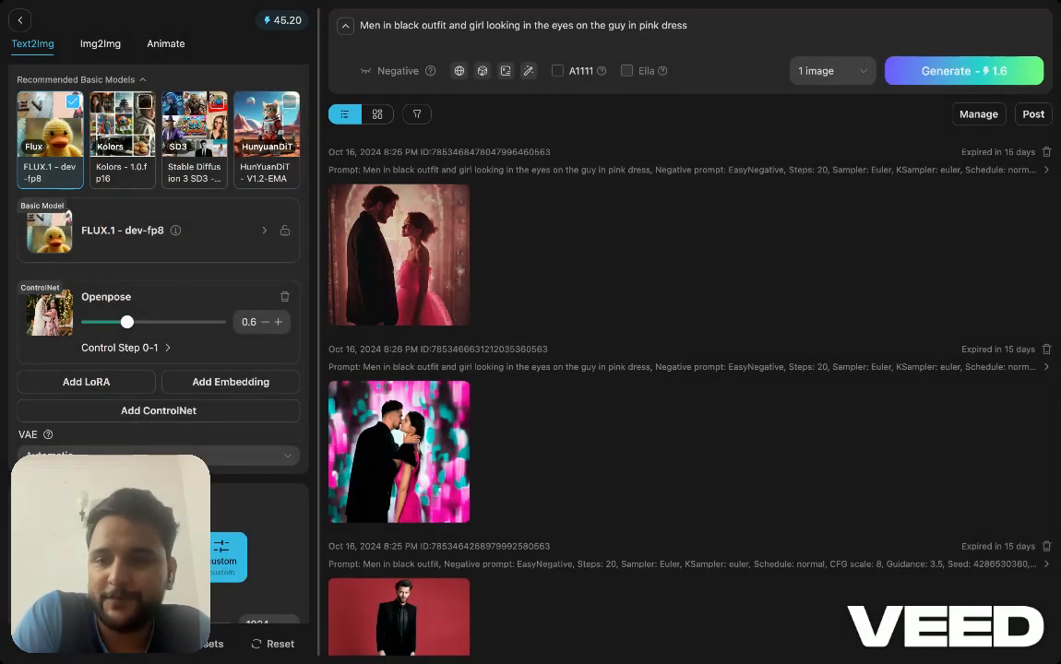